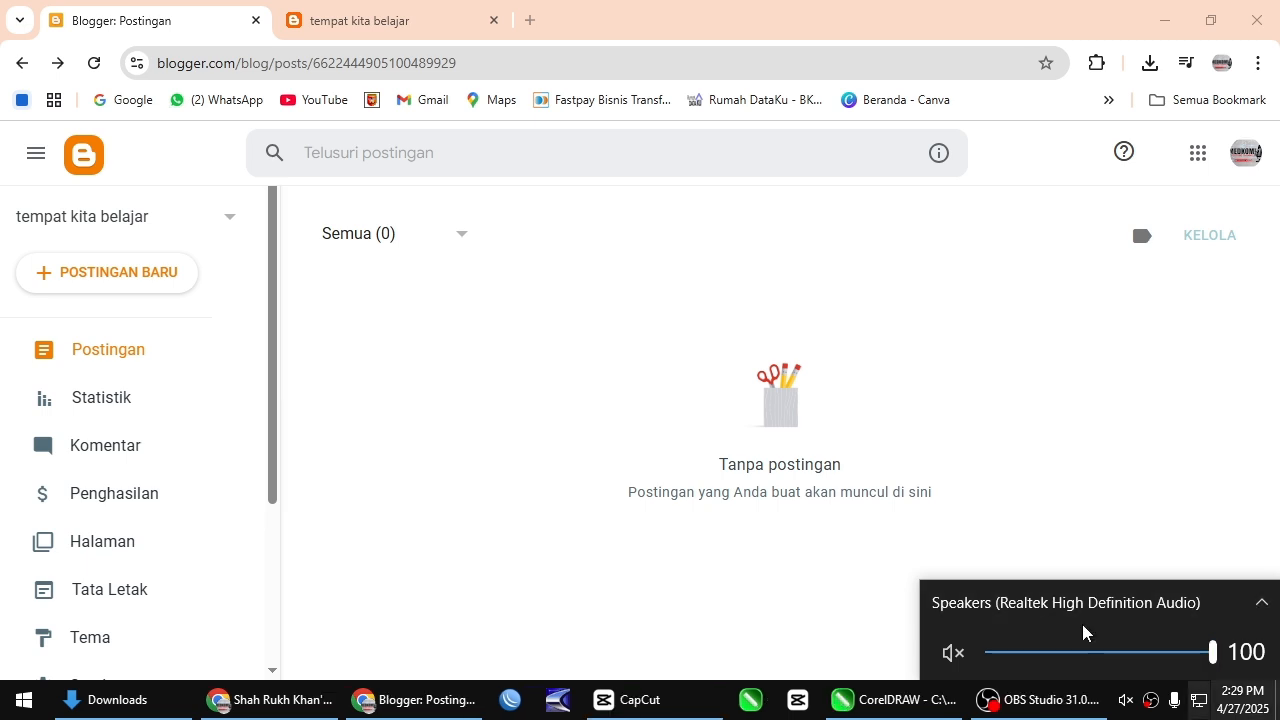
# Step: Check the signed-in browser profile and load blogger.com
pyautogui.click(1220, 64)
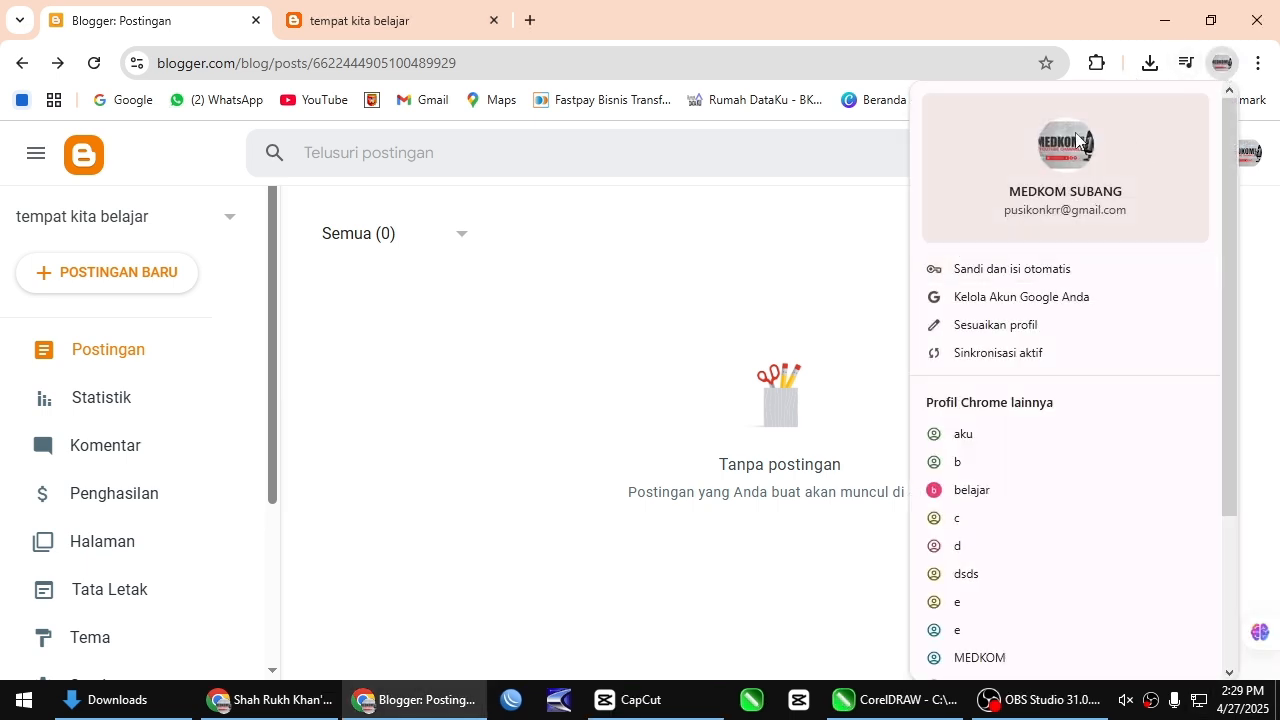
pyautogui.click(551, 340)
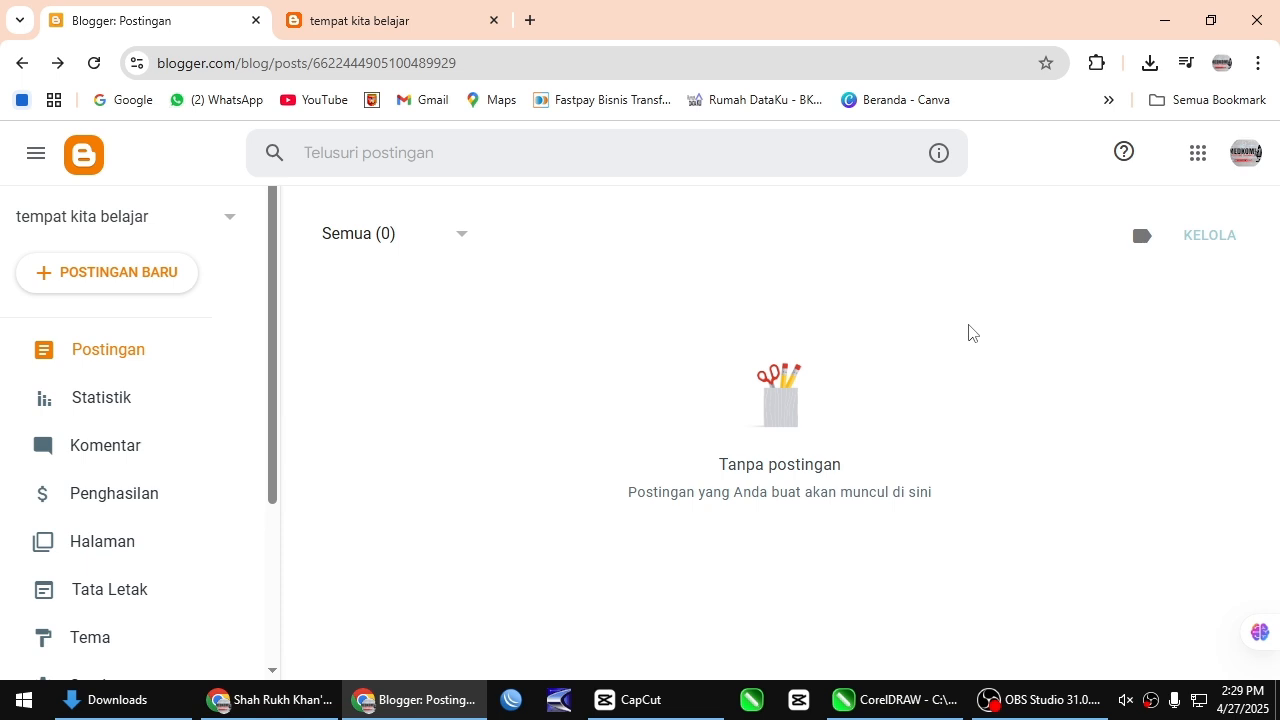
pyautogui.click(494, 62)
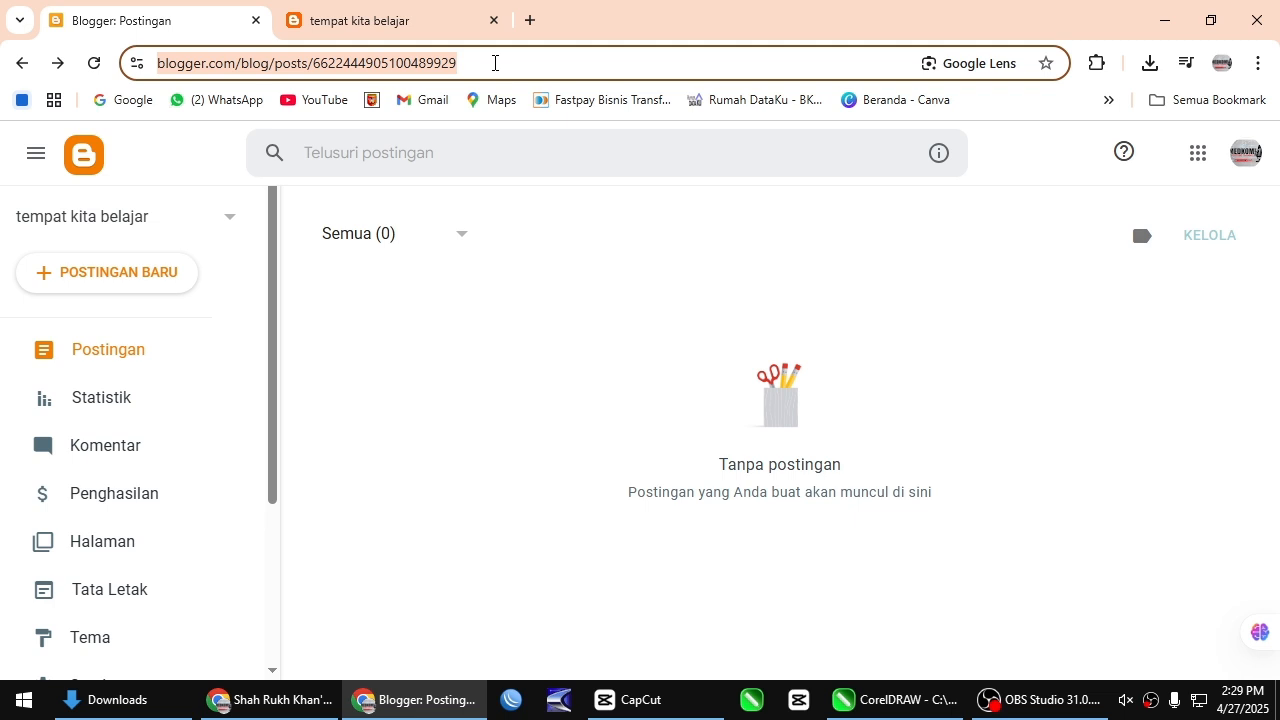
pyautogui.write('blogger')
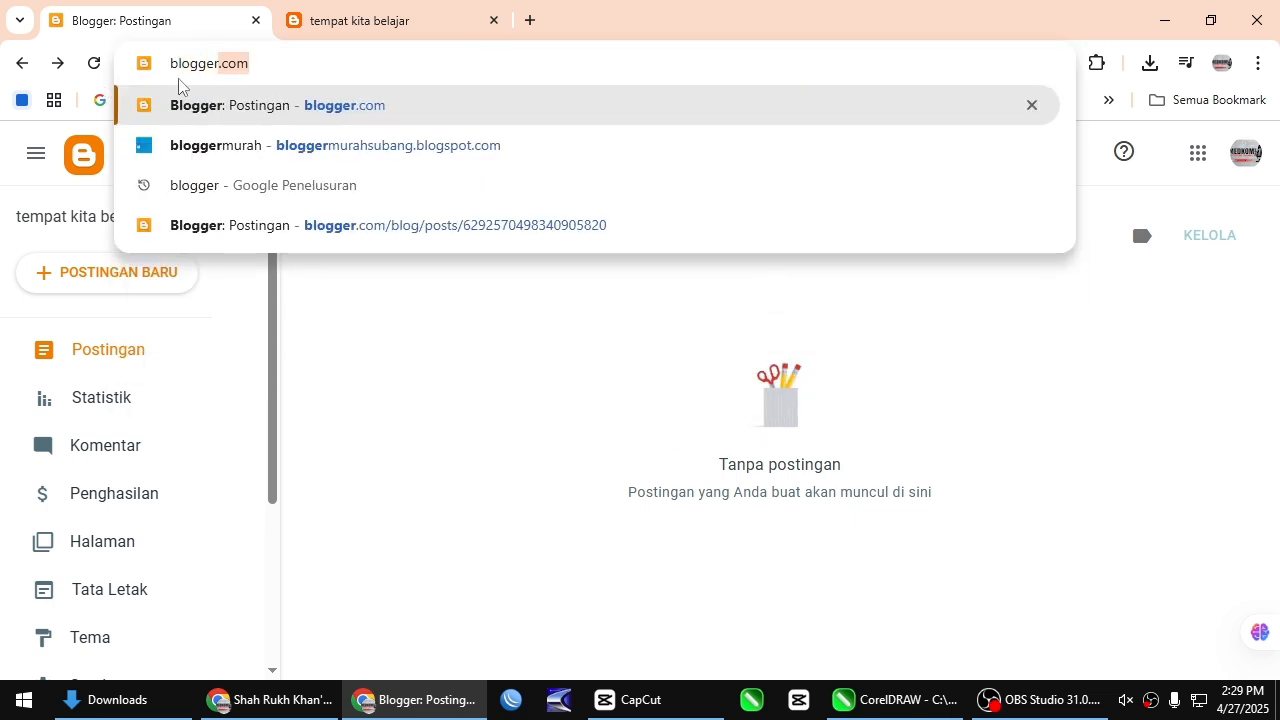
pyautogui.moveTo(171, 62); pyautogui.dragTo(280, 58)
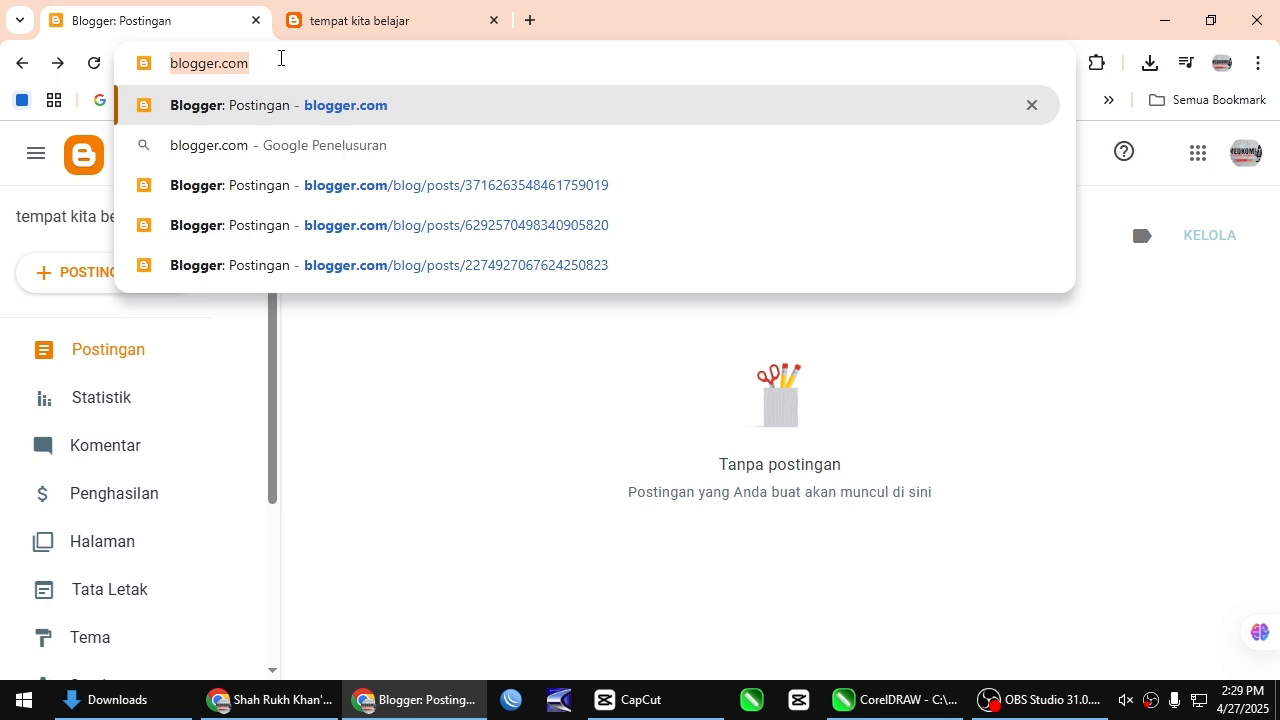
pyautogui.press('Return')
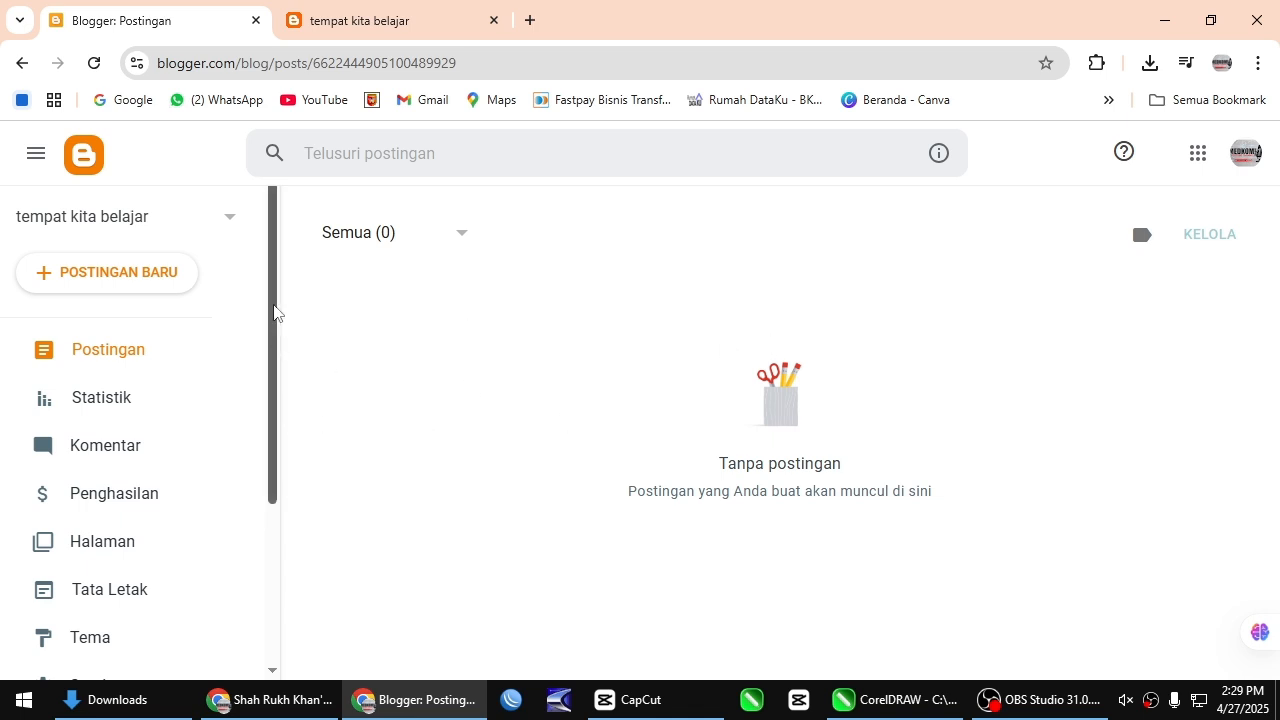
pyautogui.moveTo(277, 314)
pyautogui.mouseDown()
pyautogui.moveTo(280, 468)
pyautogui.moveTo(271, 303)
pyautogui.mouseUp()
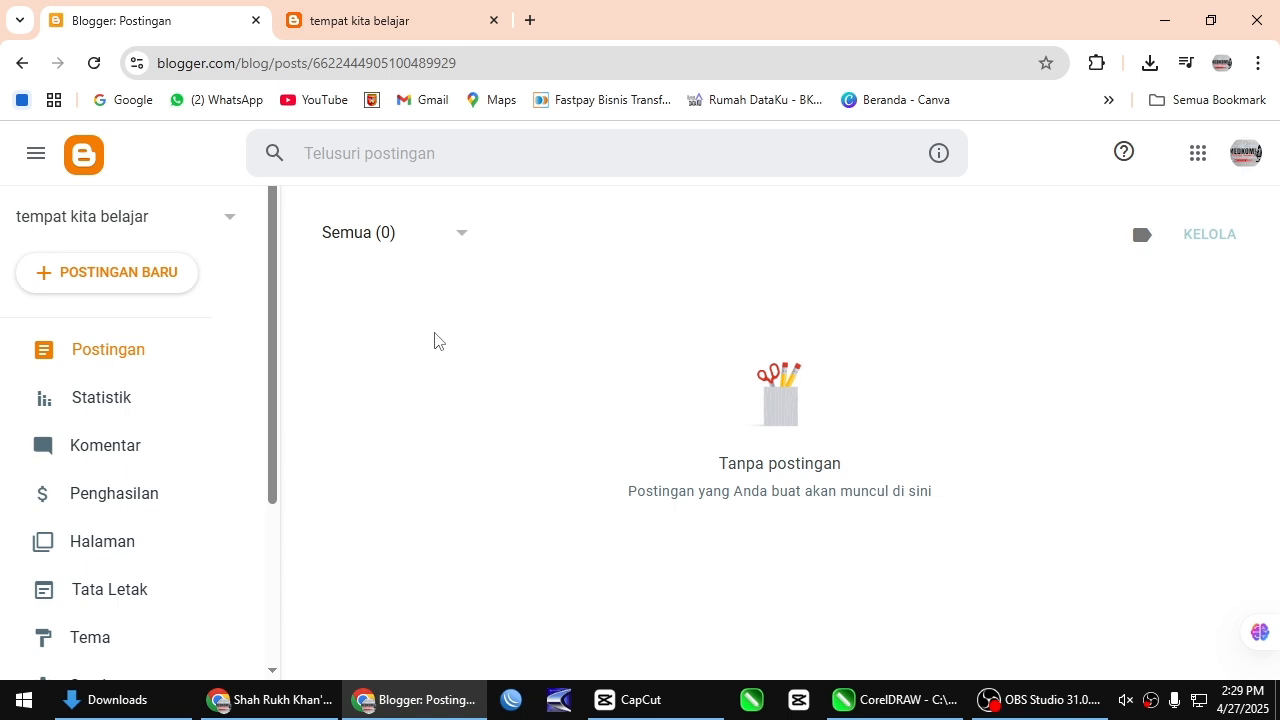
# Step: Start a new blog from the blog list, title it KITA BELAJAR BERSAMA and proceed to the address choice
pyautogui.click(231, 224)
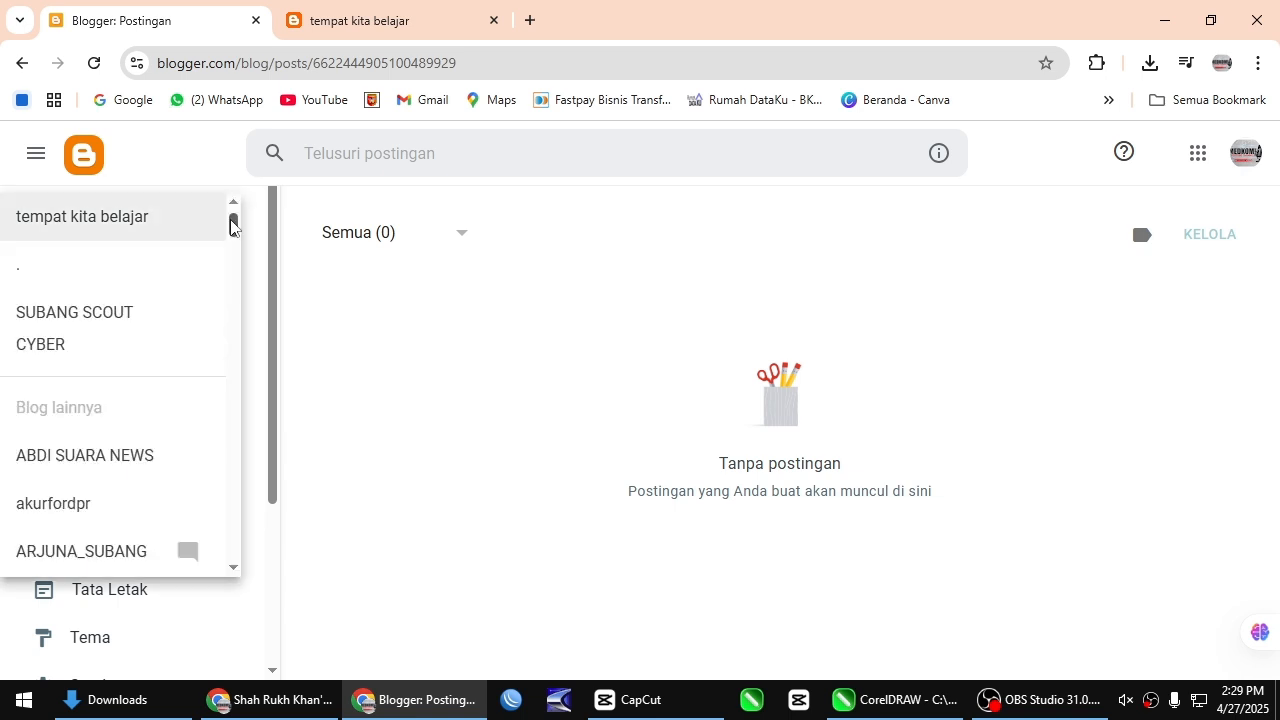
pyautogui.scroll(-16, 200, 370)
pyautogui.moveTo(233, 334); pyautogui.dragTo(253, 562)
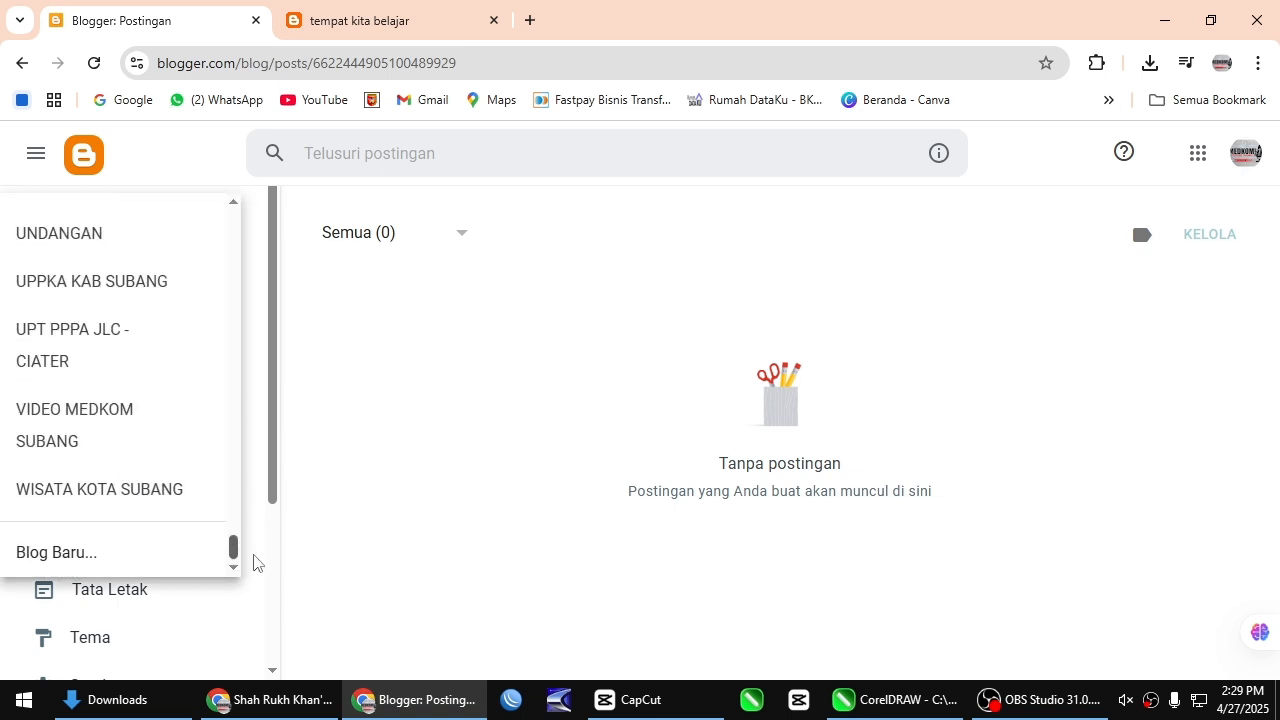
pyautogui.click(50, 550)
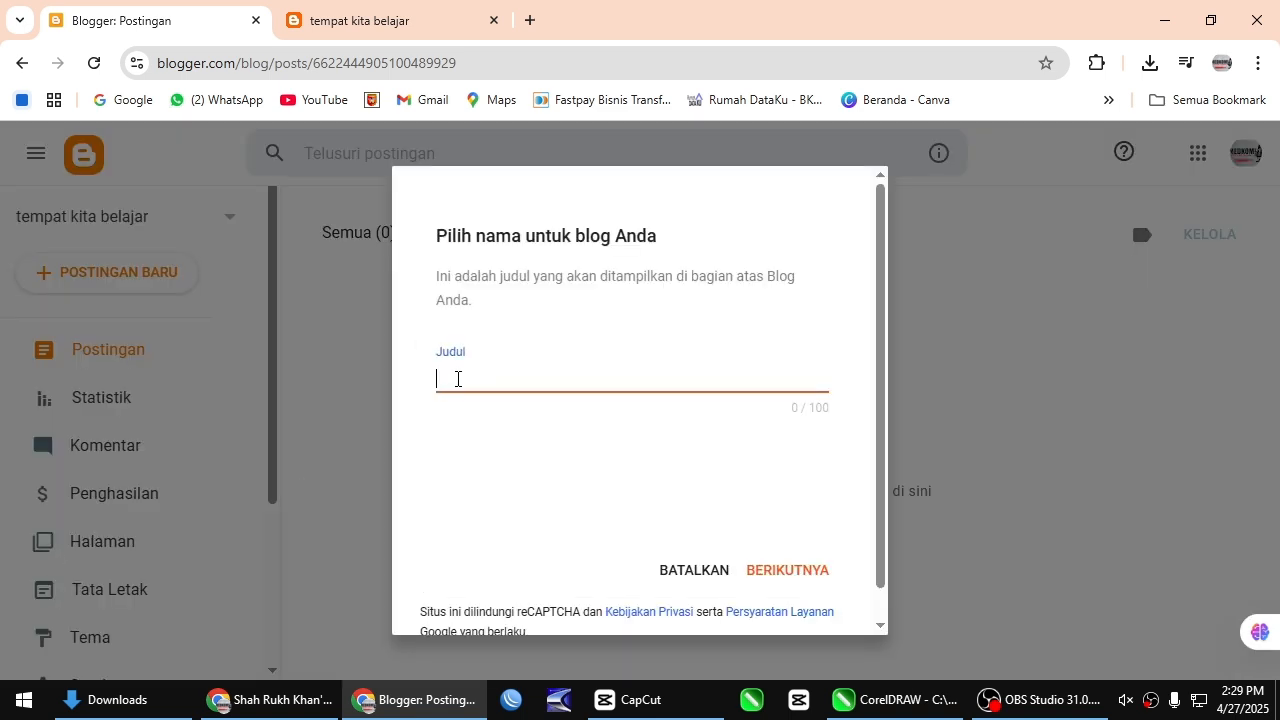
pyautogui.write('KITA BELAJAR BERSAMA')
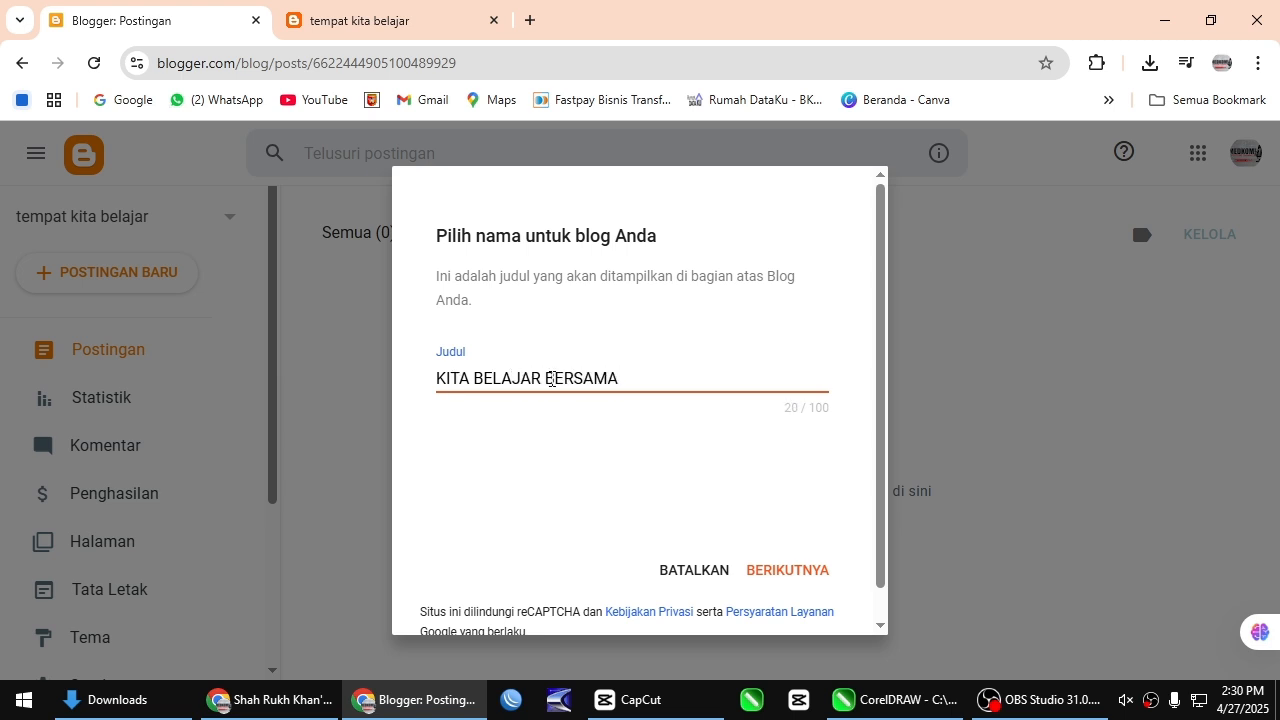
pyautogui.moveTo(626, 378); pyautogui.dragTo(434, 369)
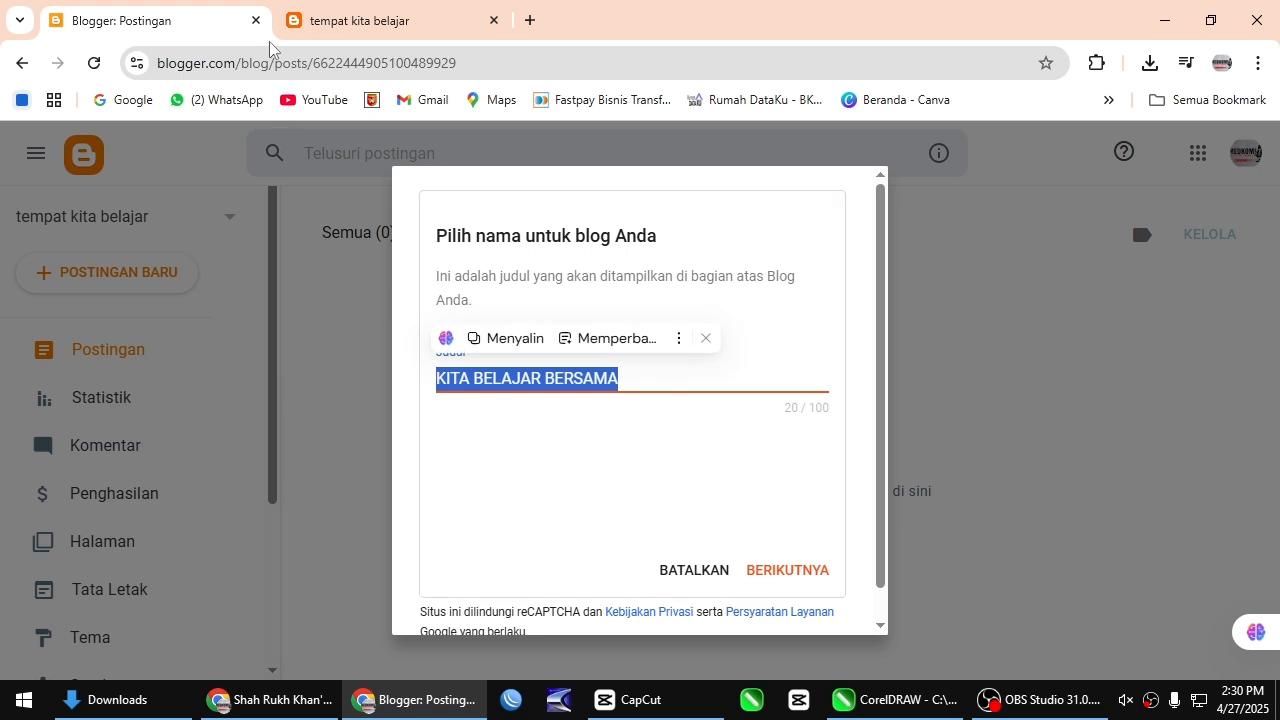
pyautogui.moveTo(429, 20)
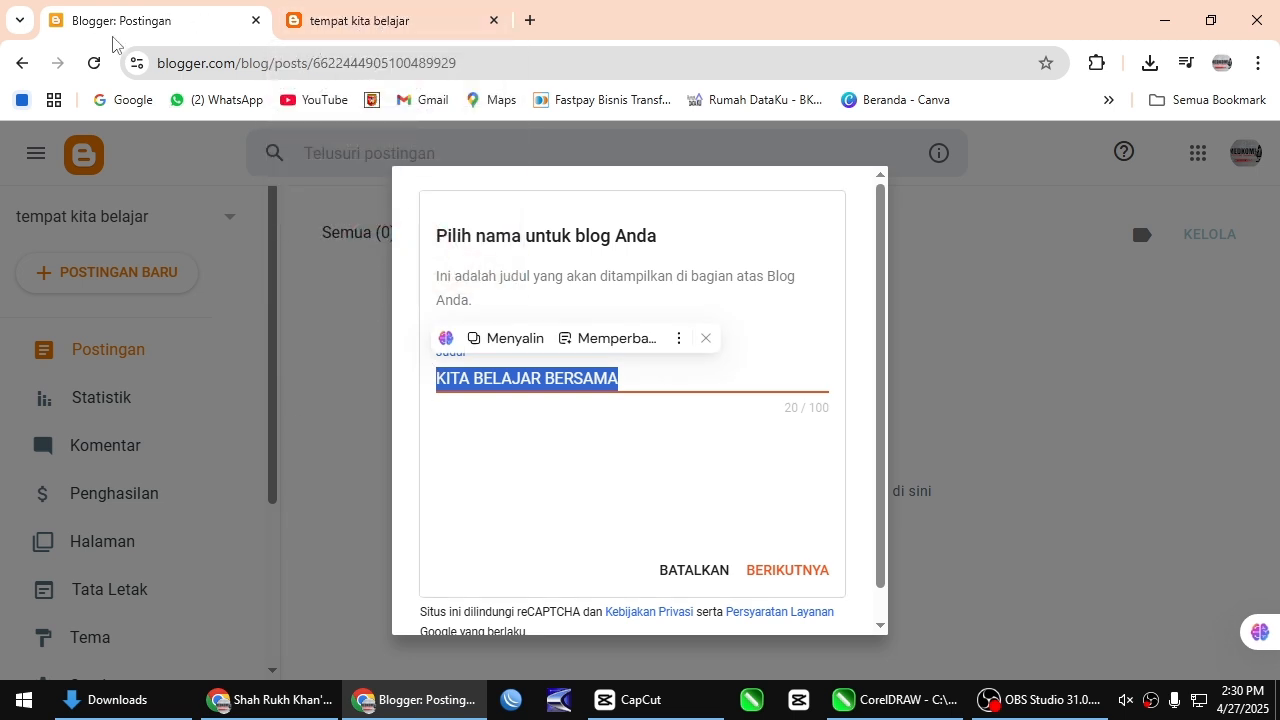
pyautogui.click(806, 578)
# Step: Set the new blog's address to blogsayadisiniok.blogspot.com and save the blog
pyautogui.click(460, 380)
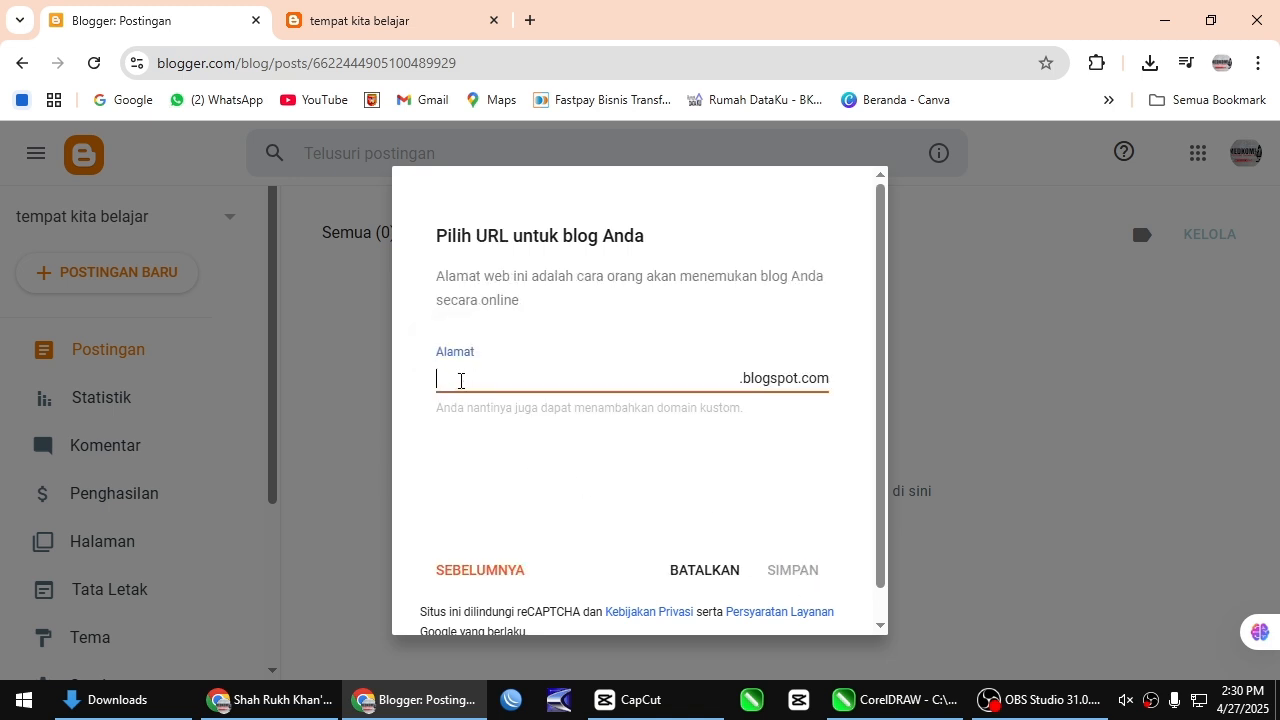
pyautogui.write('blogsayaaja')
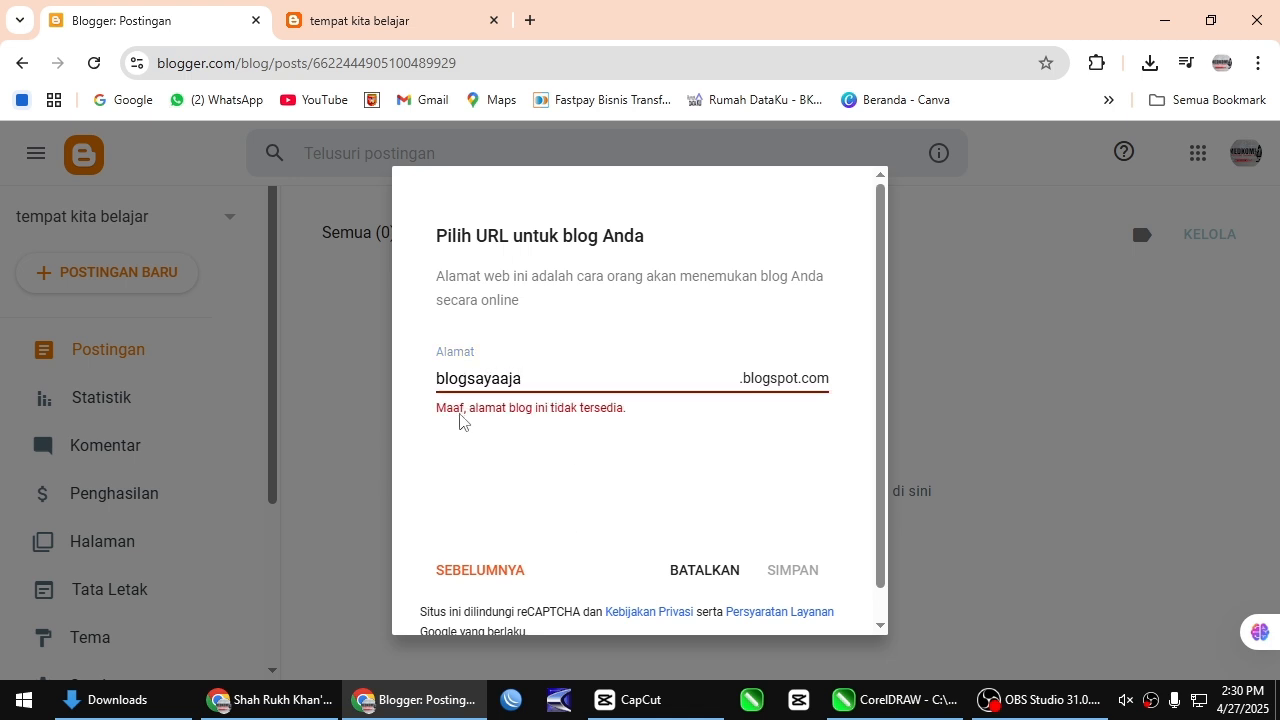
pyautogui.click(529, 379)
pyautogui.write('a')
pyautogui.click(530, 380)
pyautogui.press('BackSpace')
pyautogui.press('BackSpace')
pyautogui.press('BackSpace')
pyautogui.write('disiniok')
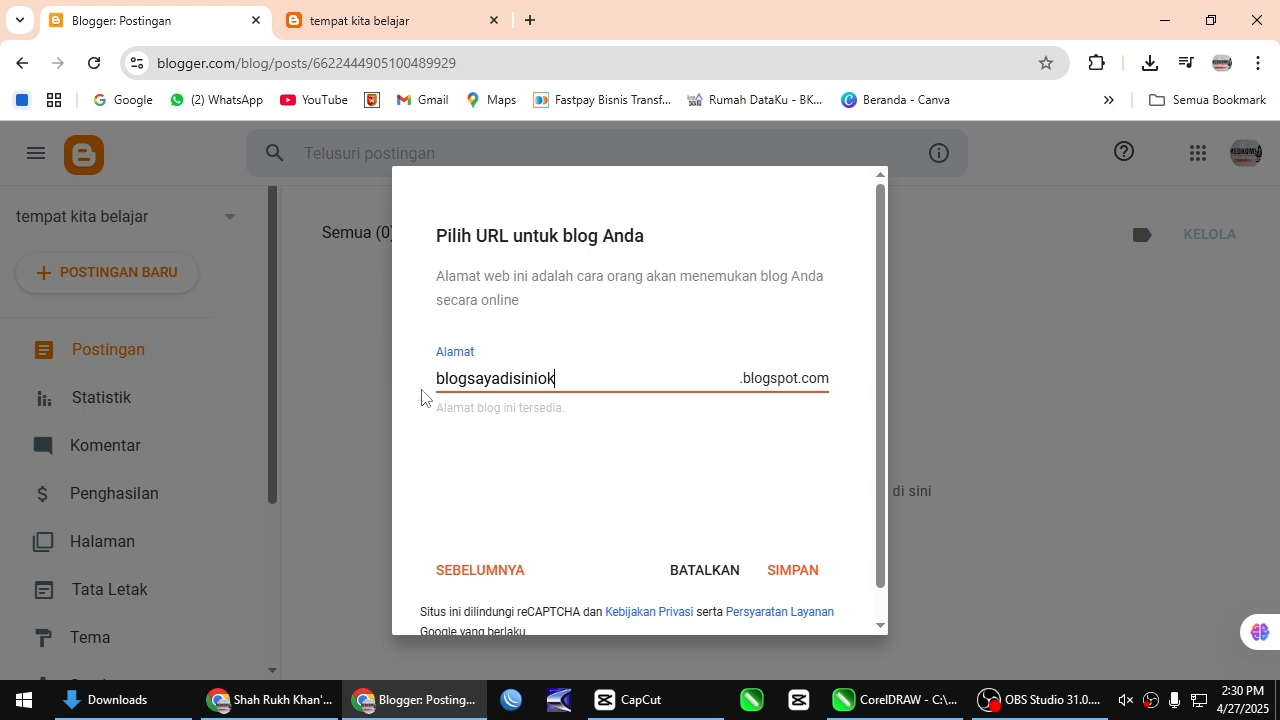
pyautogui.click(802, 577)
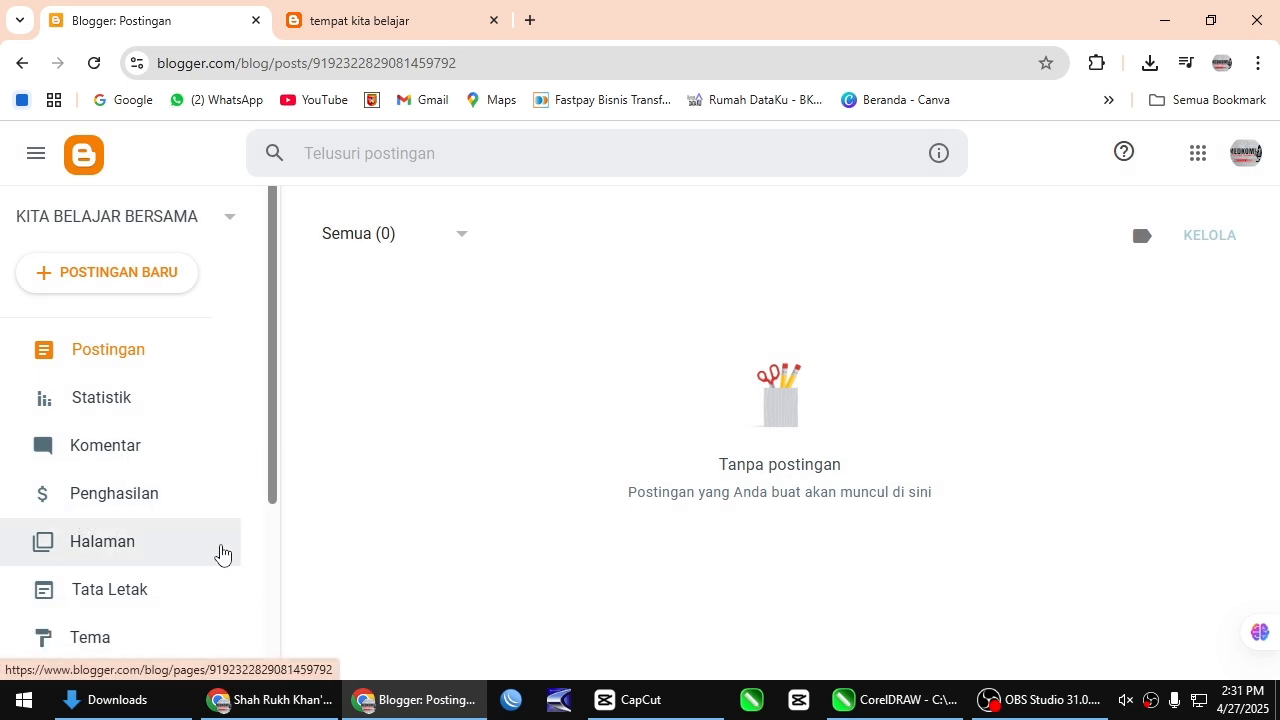
# Step: View the live page of the new blog and return to its posts dashboard
pyautogui.scroll(-3, 274, 548)
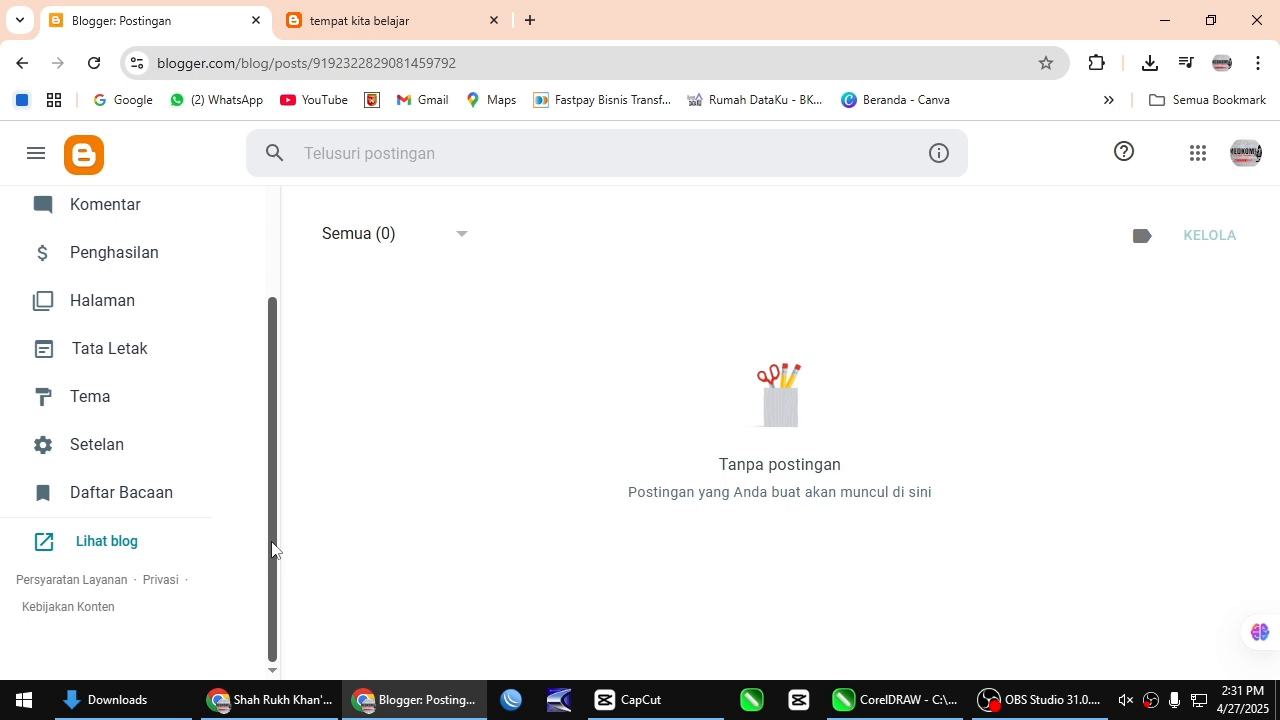
pyautogui.click(101, 551)
pyautogui.click(732, 20)
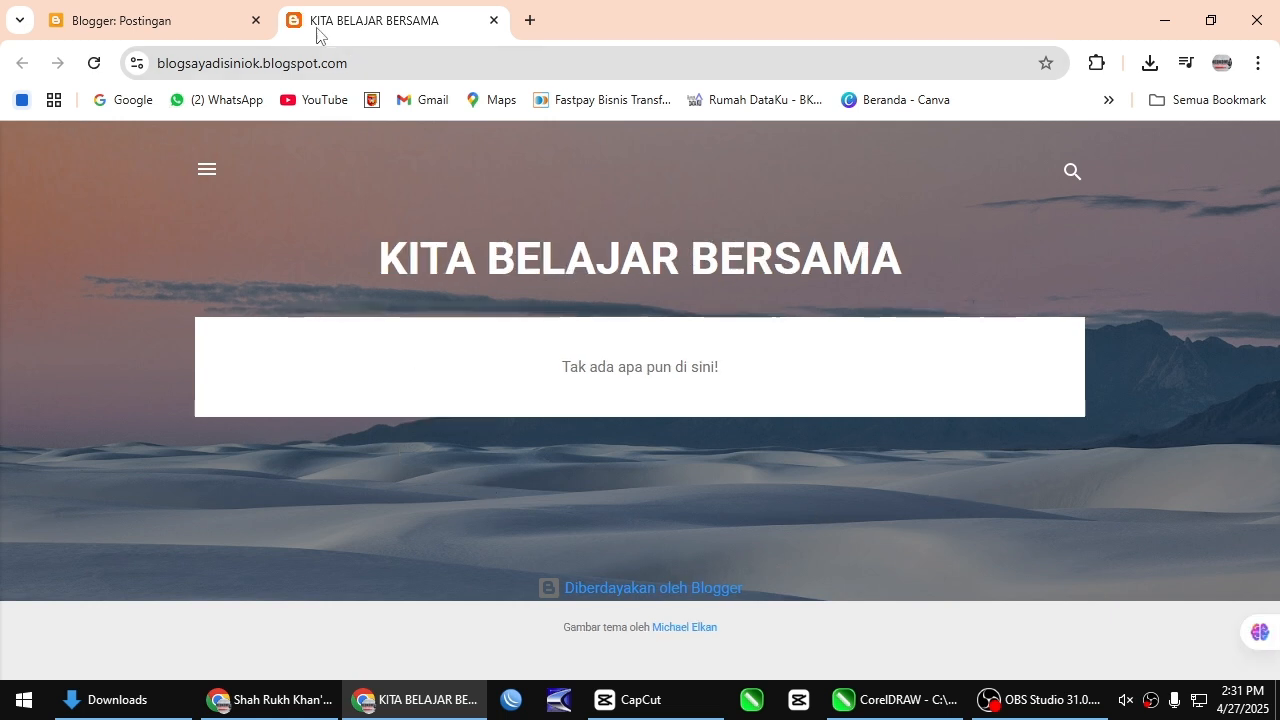
pyautogui.moveTo(311, 20); pyautogui.dragTo(410, 24)
pyautogui.click(108, 20)
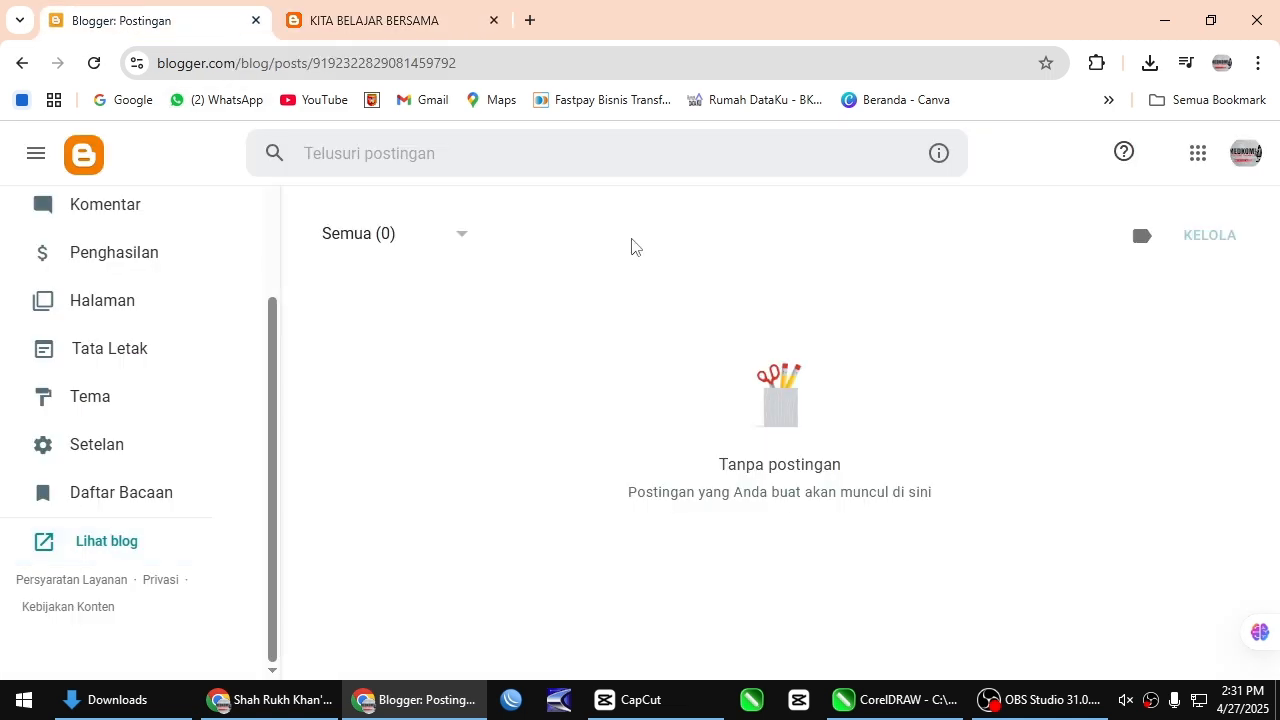
# Step: Create a new post with the title "Aku belajar pertama disi"
pyautogui.scroll(1, 244, 352)
pyautogui.scroll(2, 244, 352)
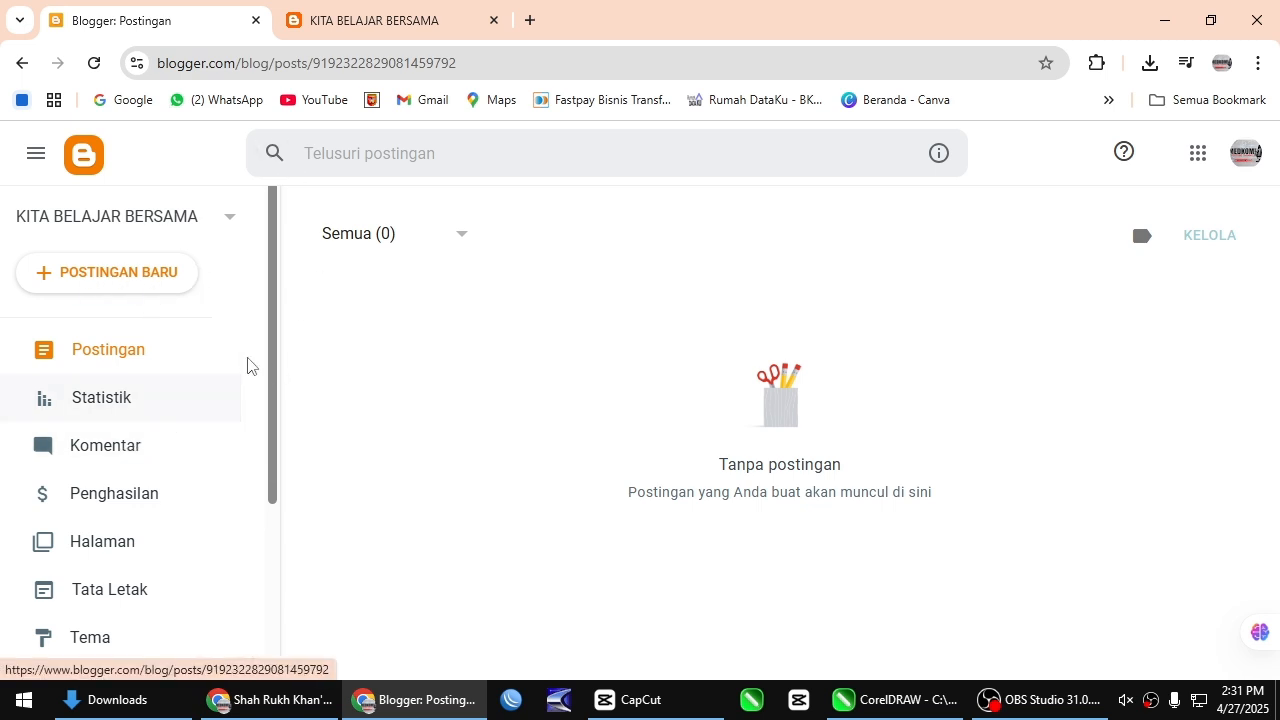
pyautogui.scroll(-1, 235, 363)
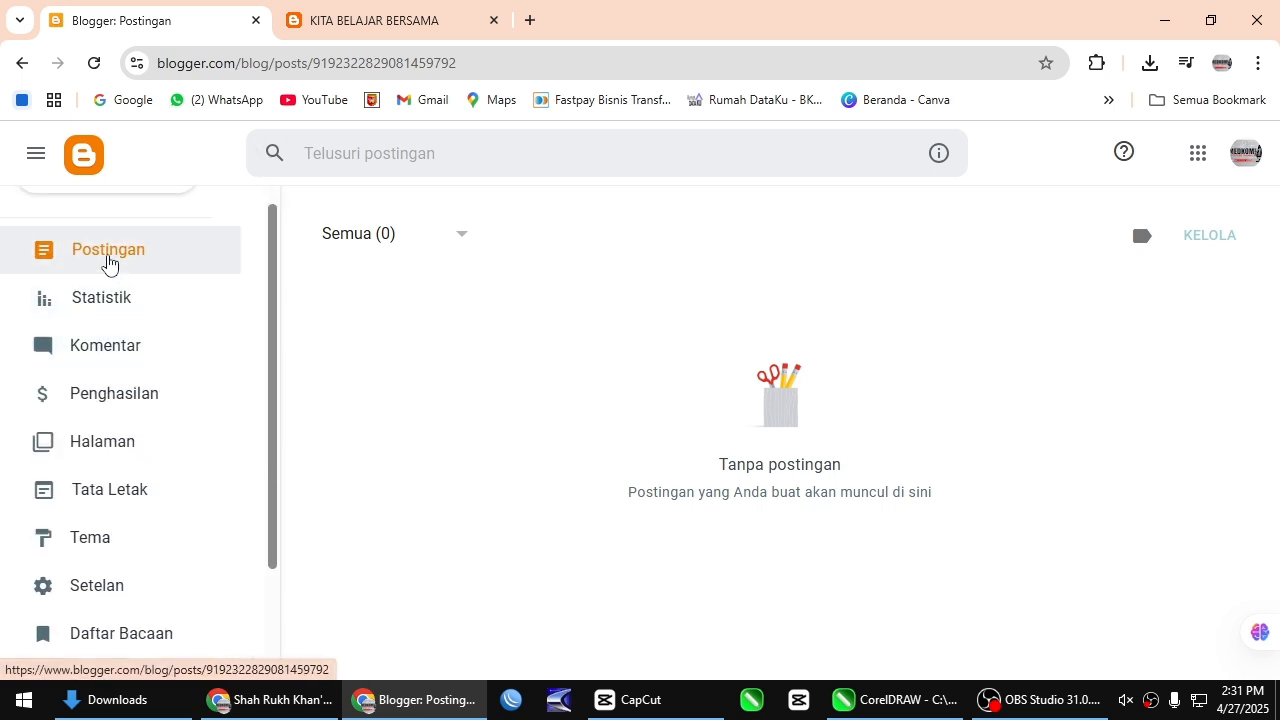
pyautogui.scroll(1, 247, 290)
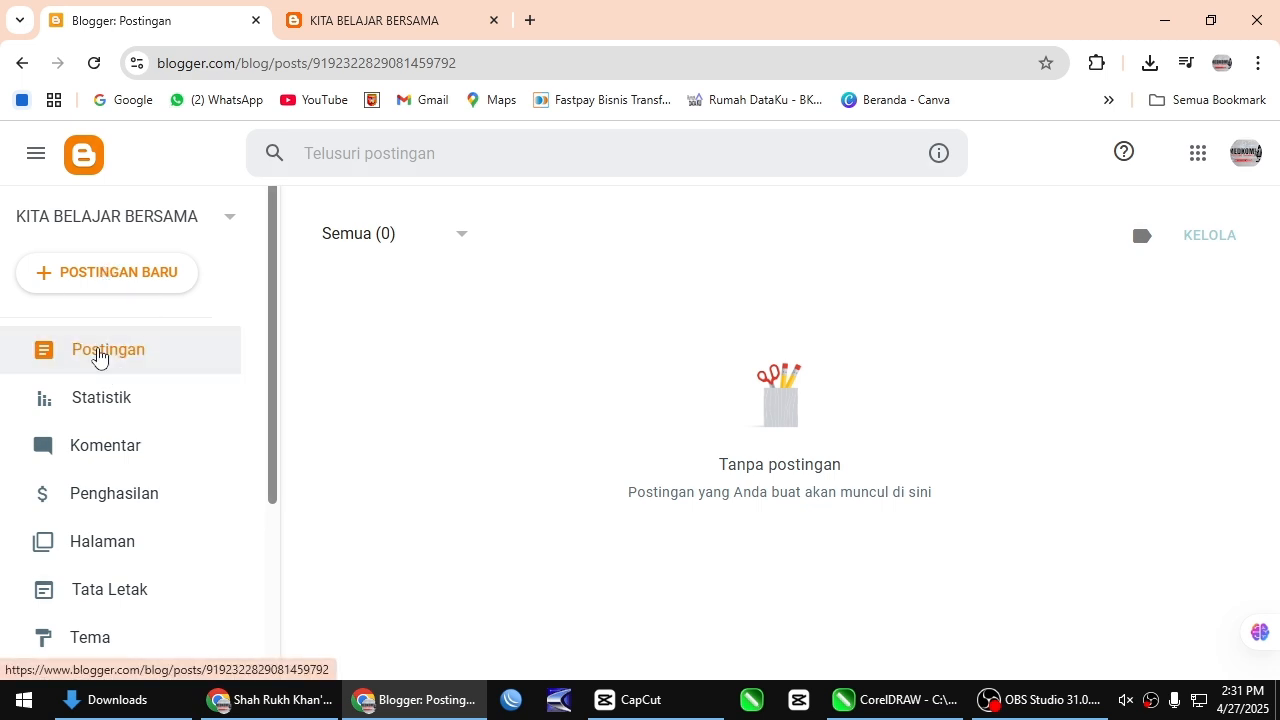
pyautogui.click(100, 280)
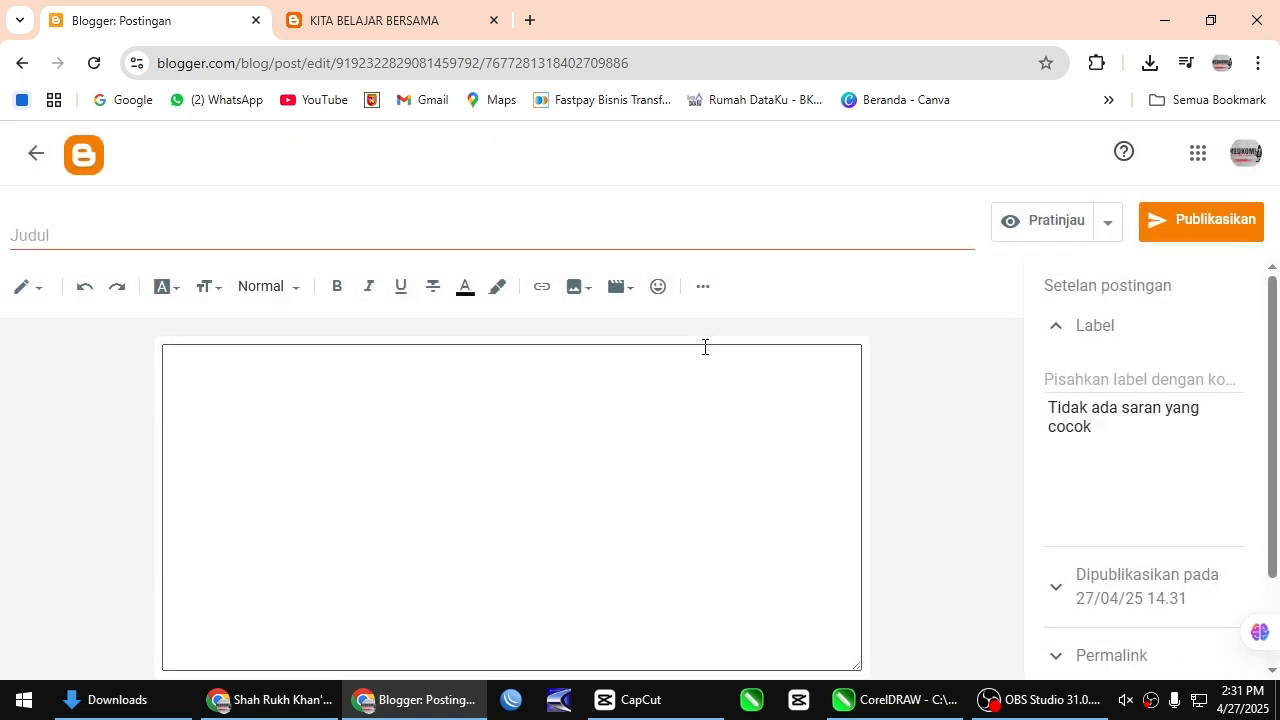
pyautogui.click(132, 237)
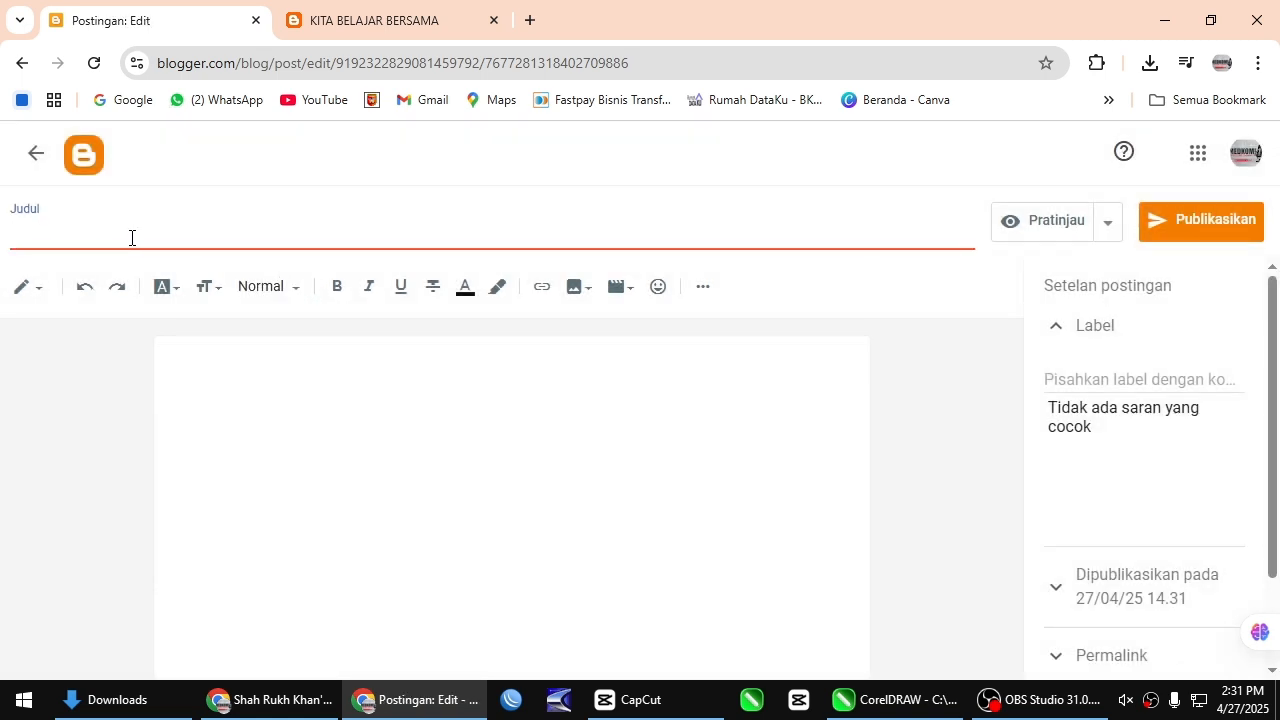
pyautogui.write('Aku belajar ')
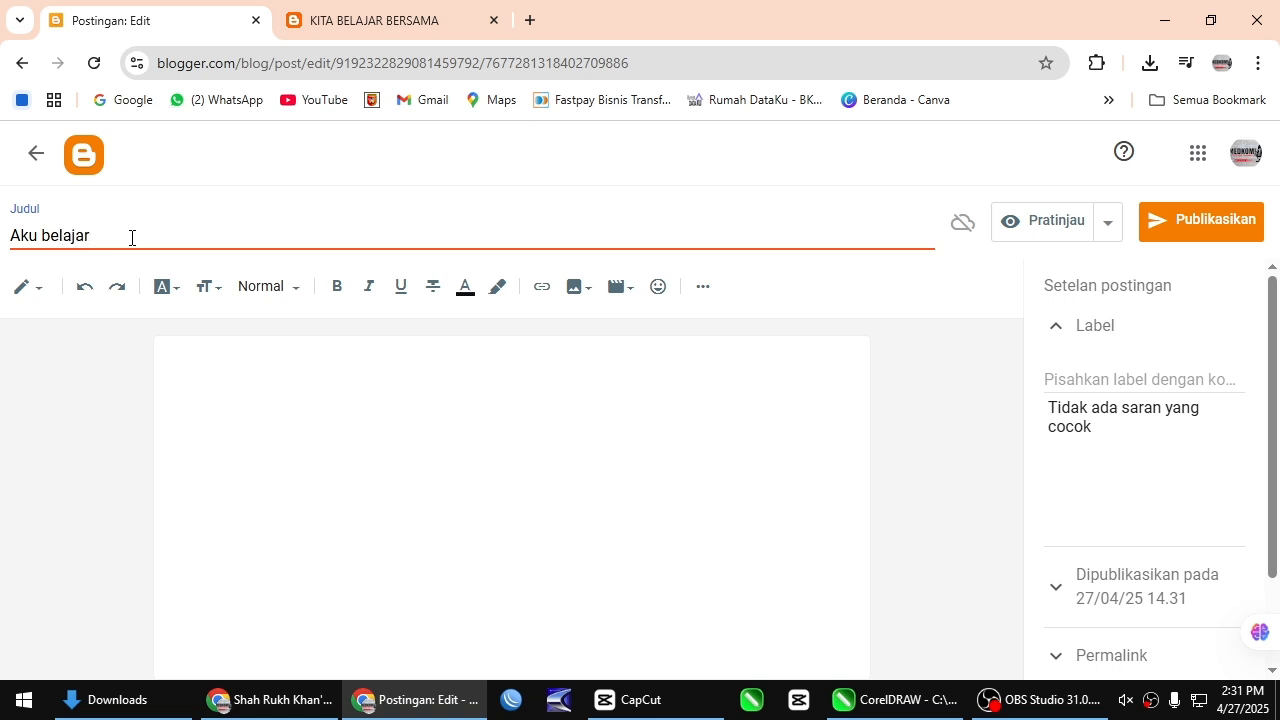
pyautogui.write('pertama disi')
# Step: Delete the empty paragraph code in the post's HTML view and return to the compose view
pyautogui.click(257, 401)
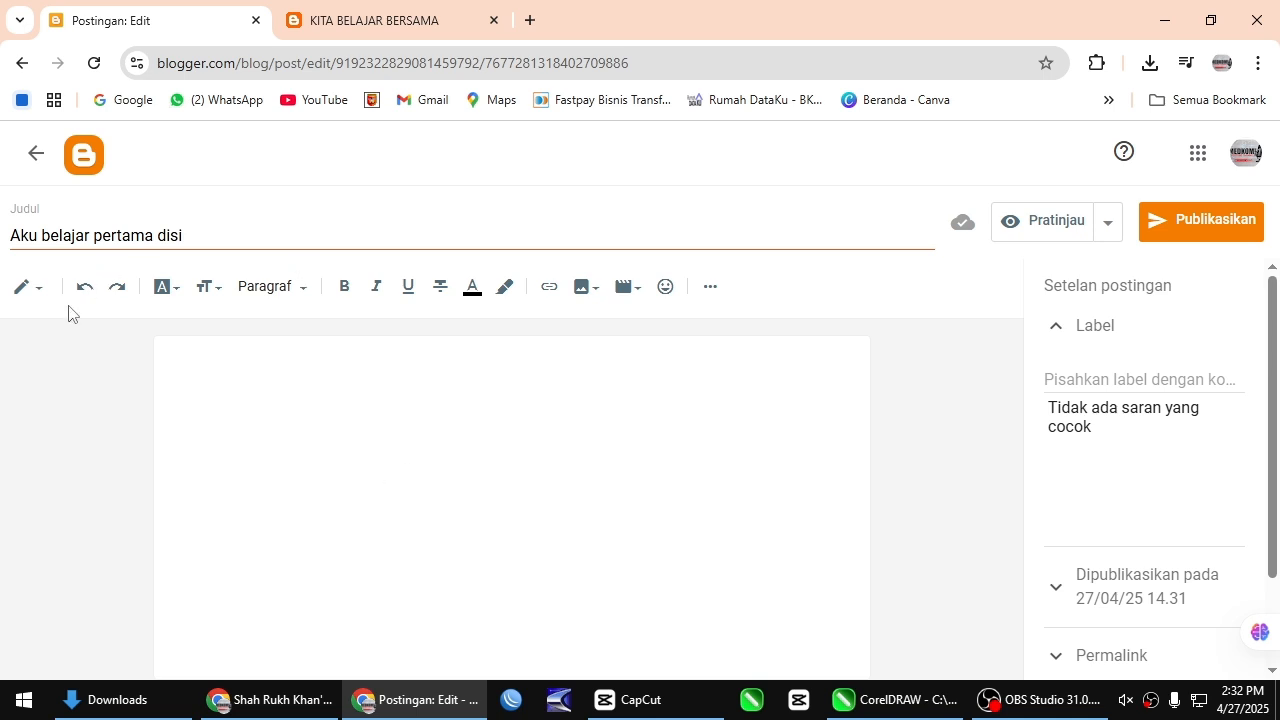
pyautogui.click(40, 290)
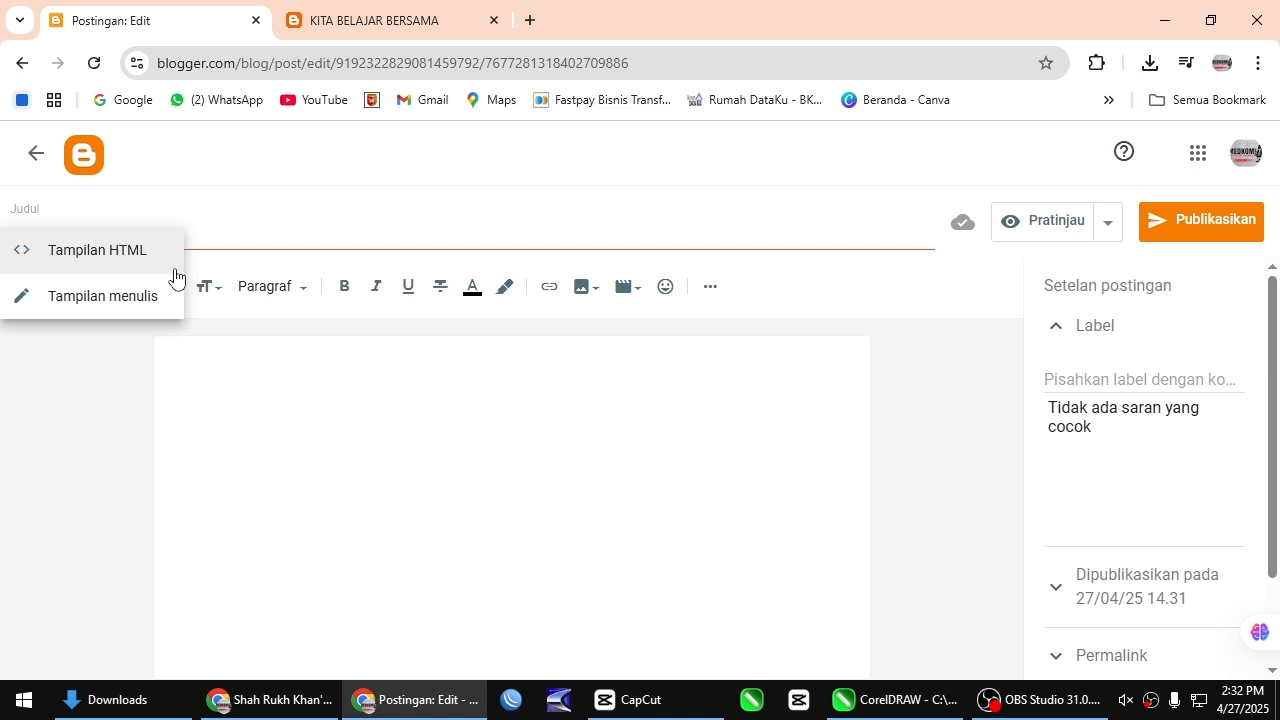
pyautogui.click(103, 258)
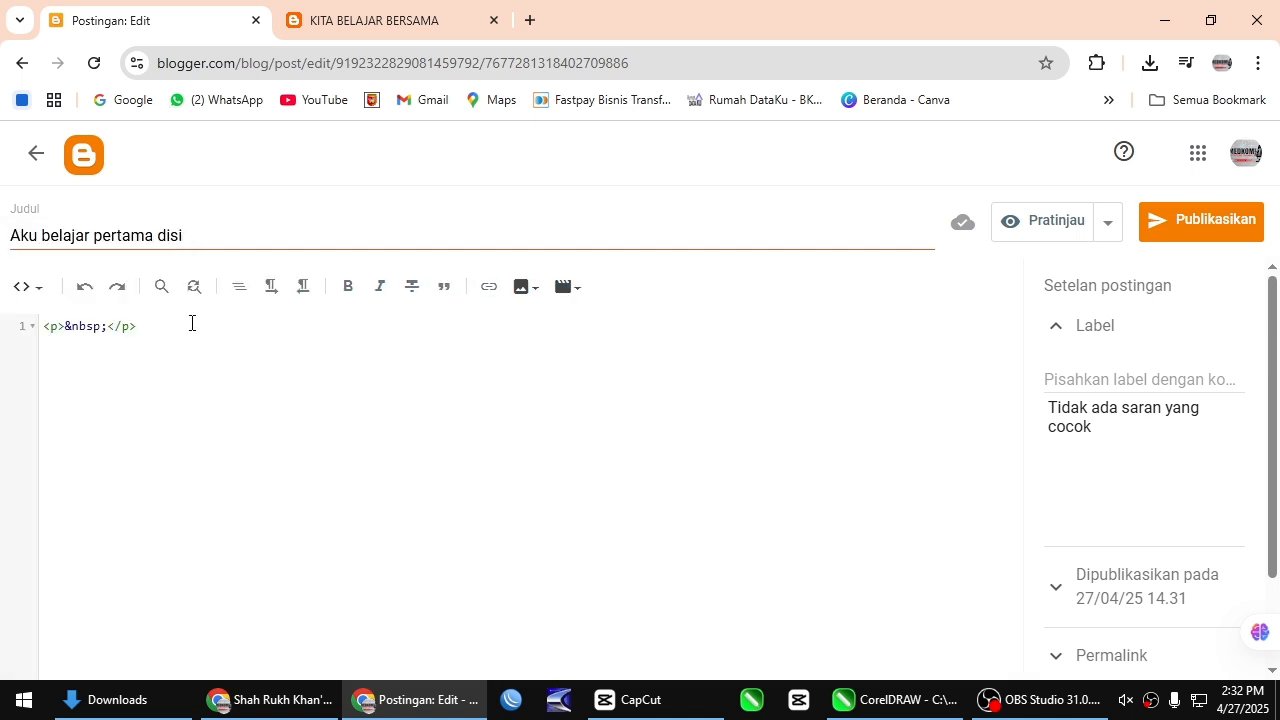
pyautogui.click(34, 335)
pyautogui.press('BackSpace')
pyautogui.click(40, 297)
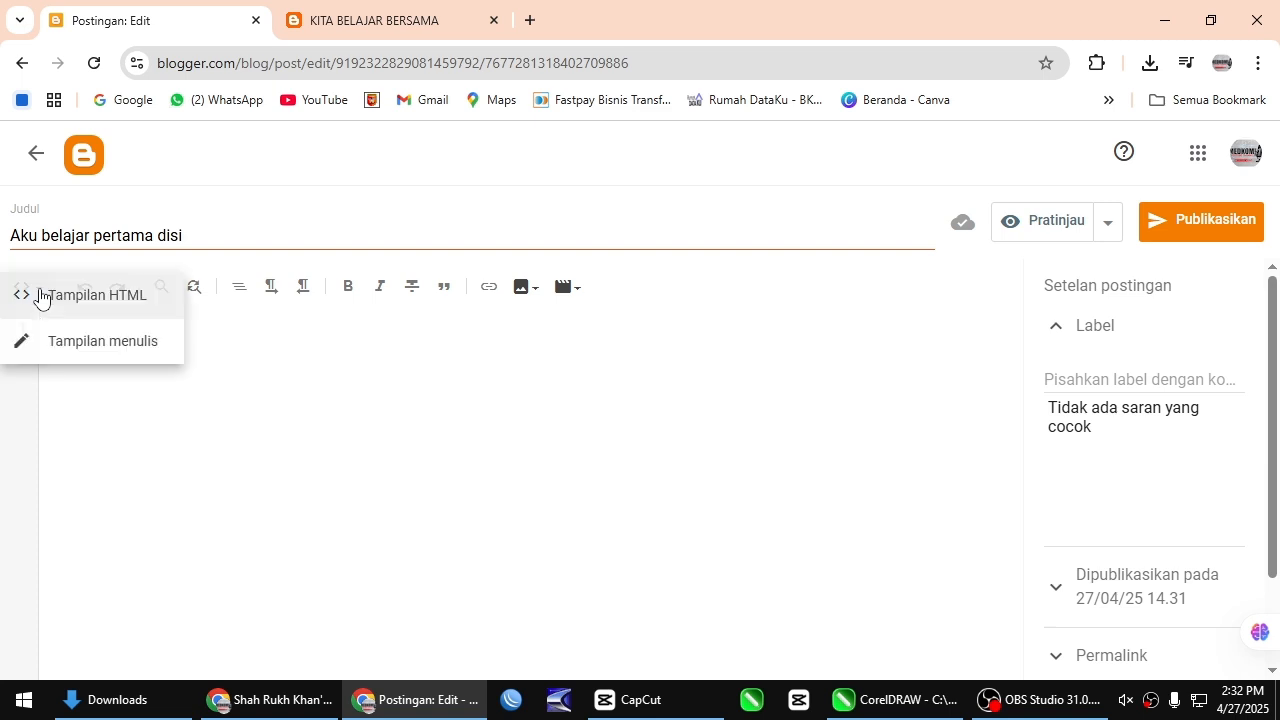
pyautogui.click(92, 350)
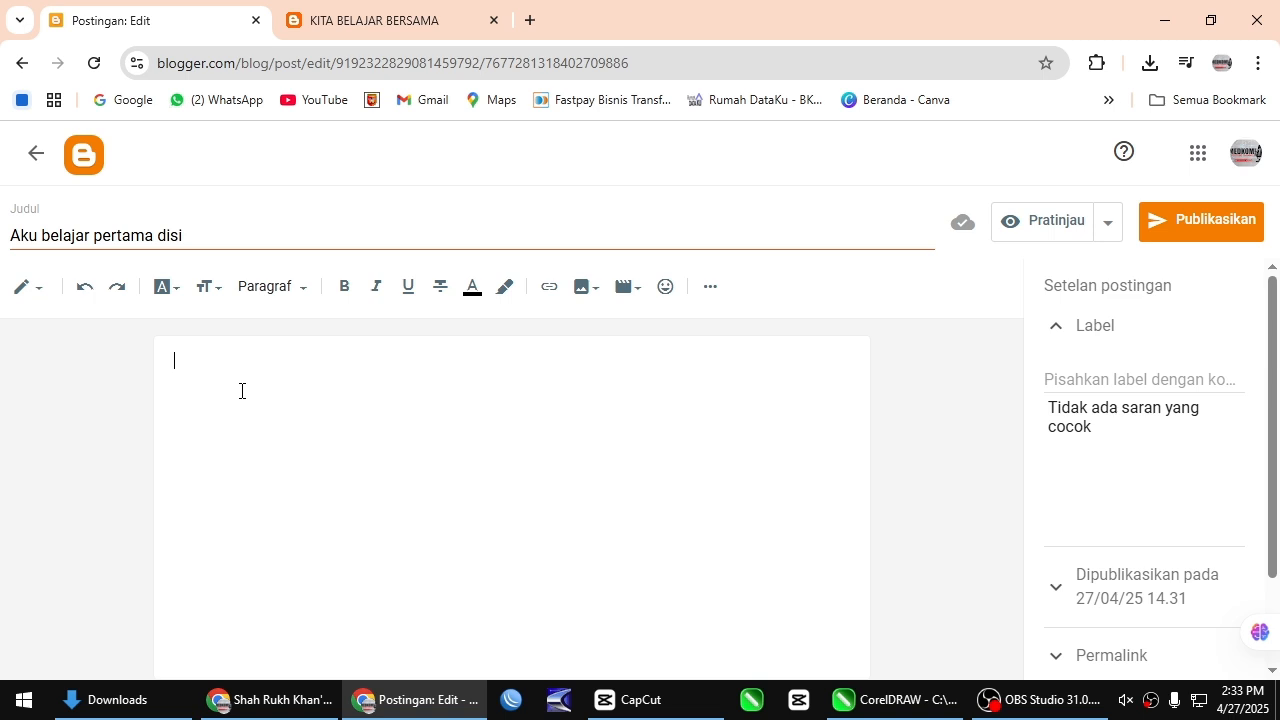
# Step: Write "Subang 27 April 2025 m saya belajar pertama disi" as the post's body text
pyautogui.write('Subang 27 April 2')
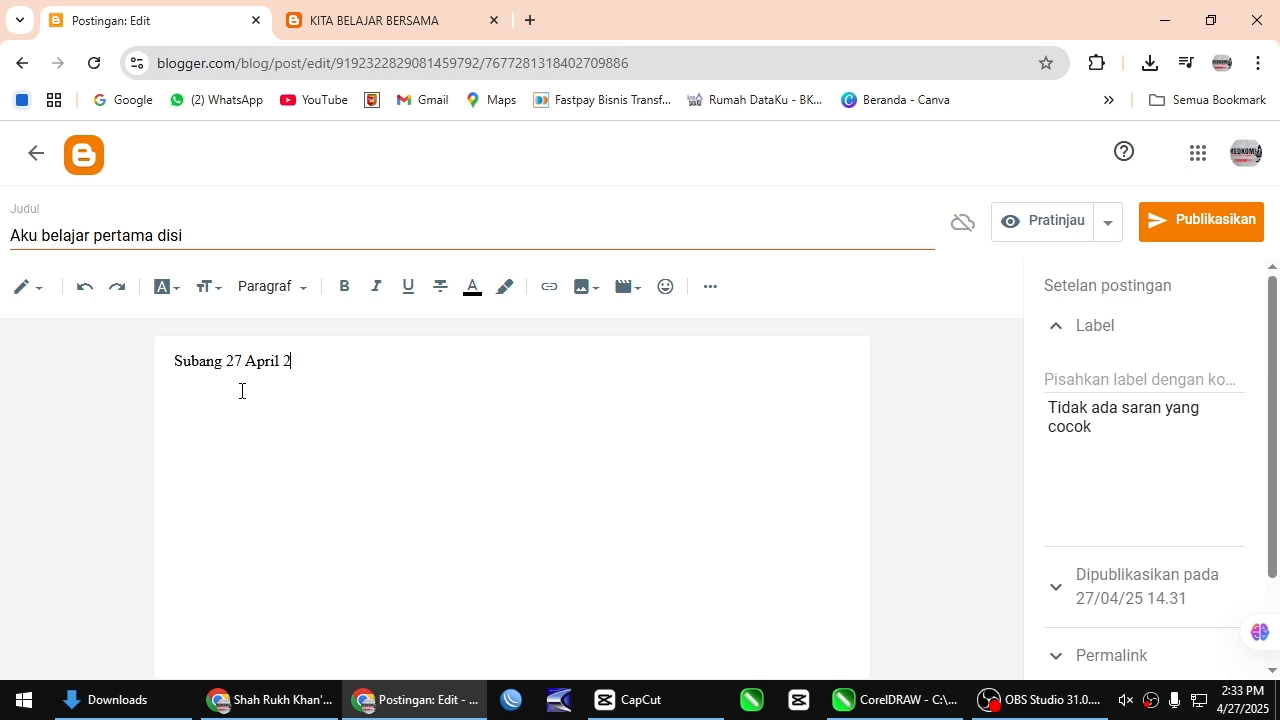
pyautogui.write('025 m saya belajar per')
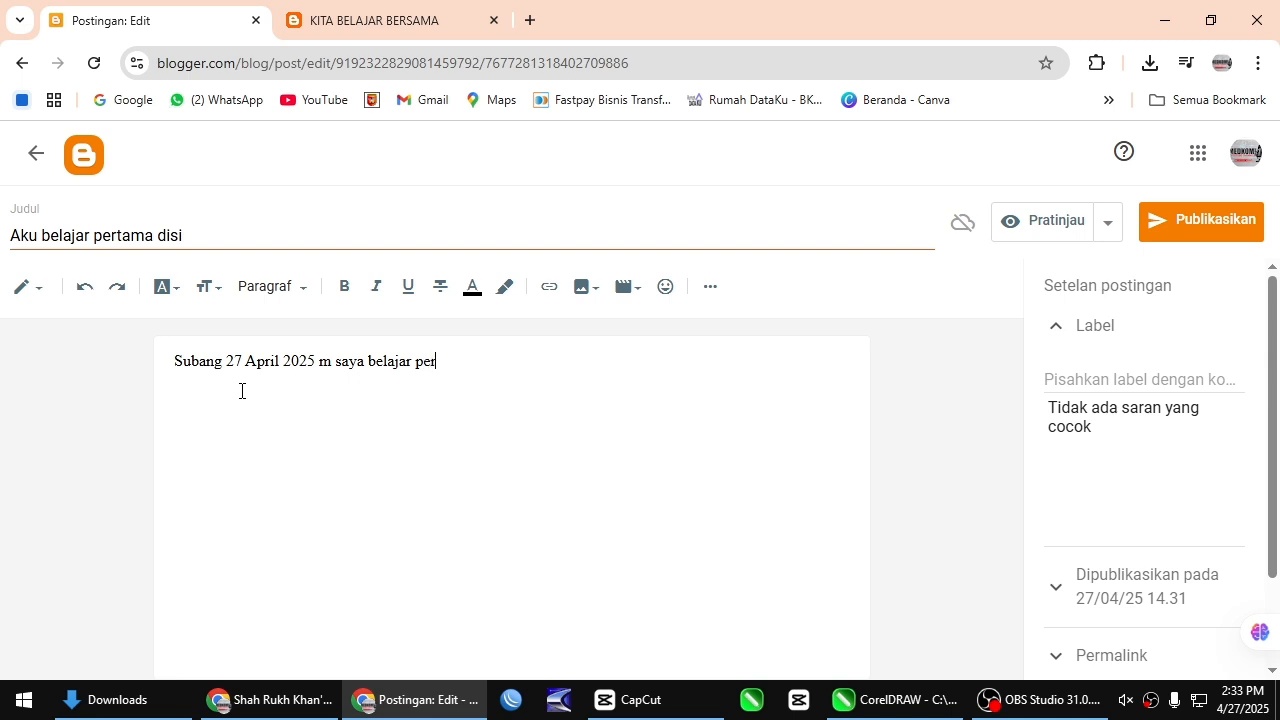
pyautogui.write('tama disi')
pyautogui.click(175, 362)
pyautogui.click(629, 291)
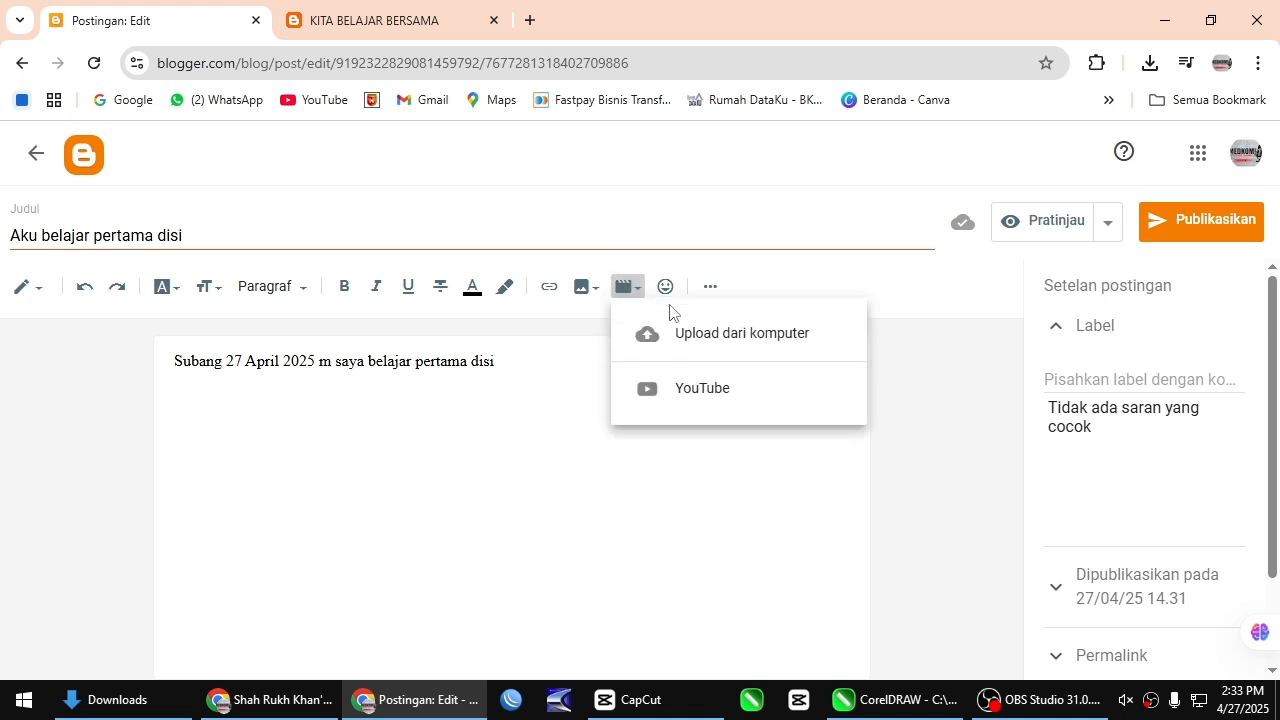
pyautogui.click(702, 398)
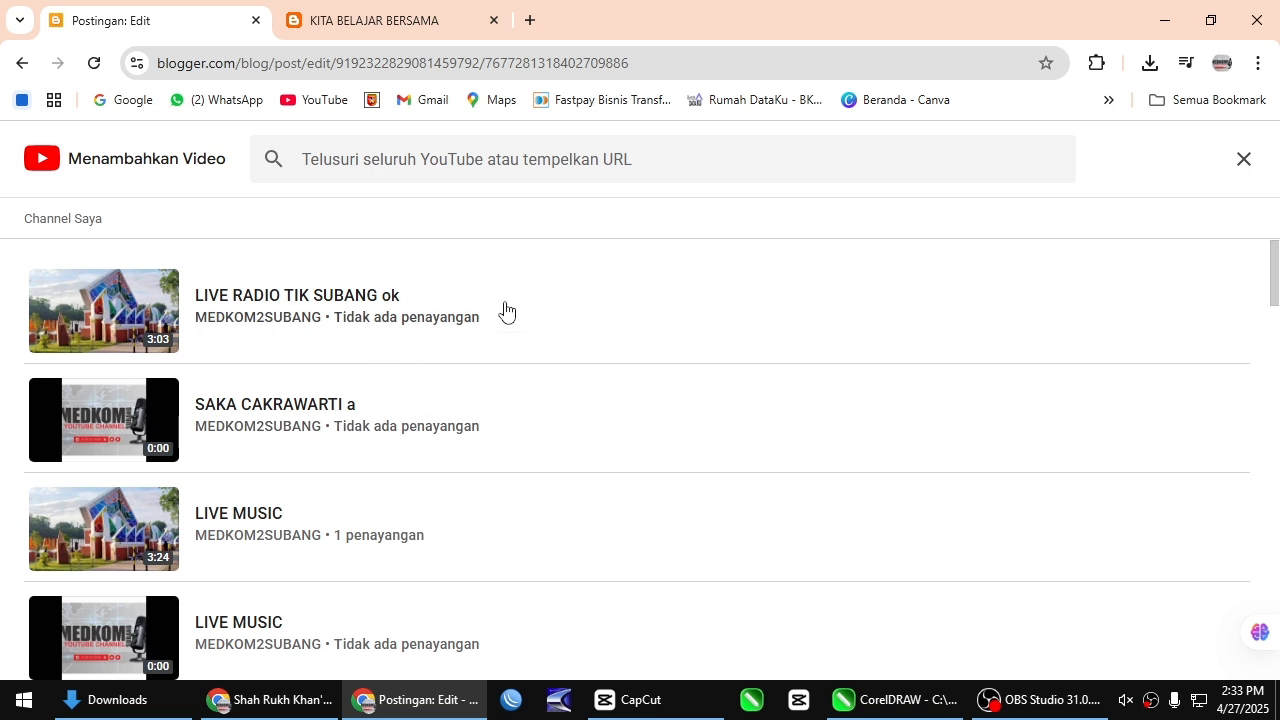
pyautogui.click(1232, 164)
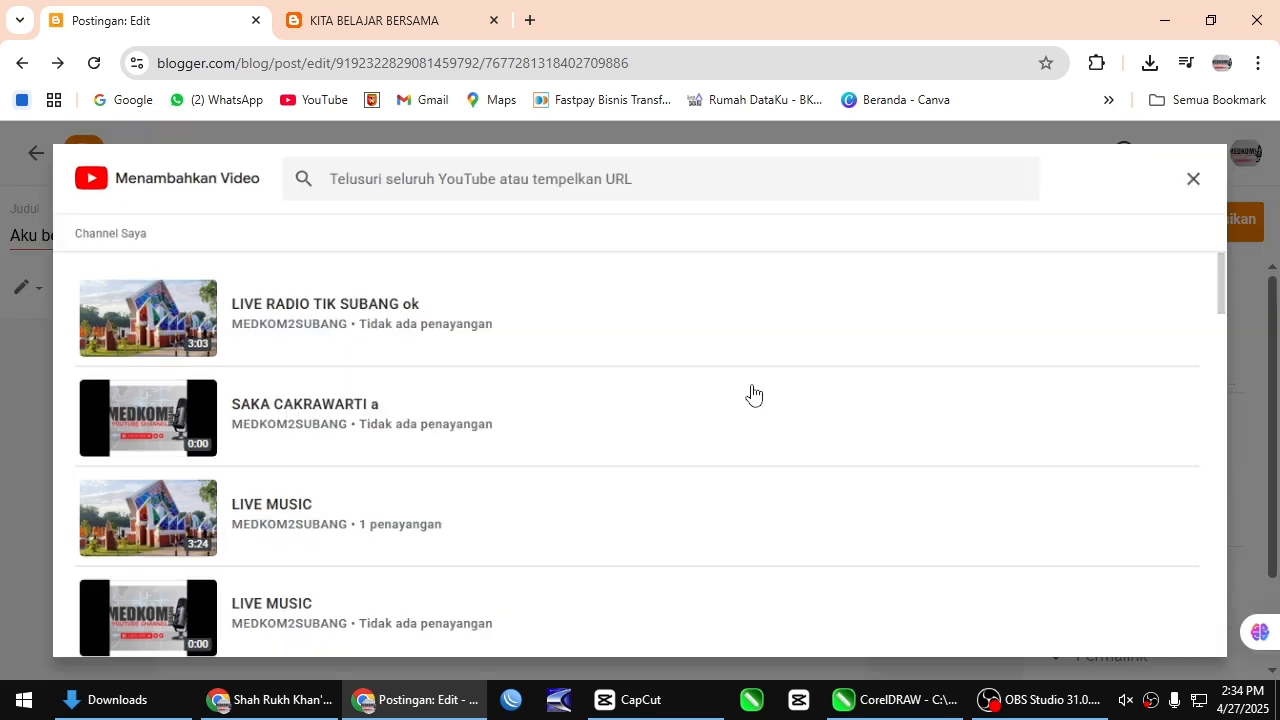
pyautogui.click(628, 288)
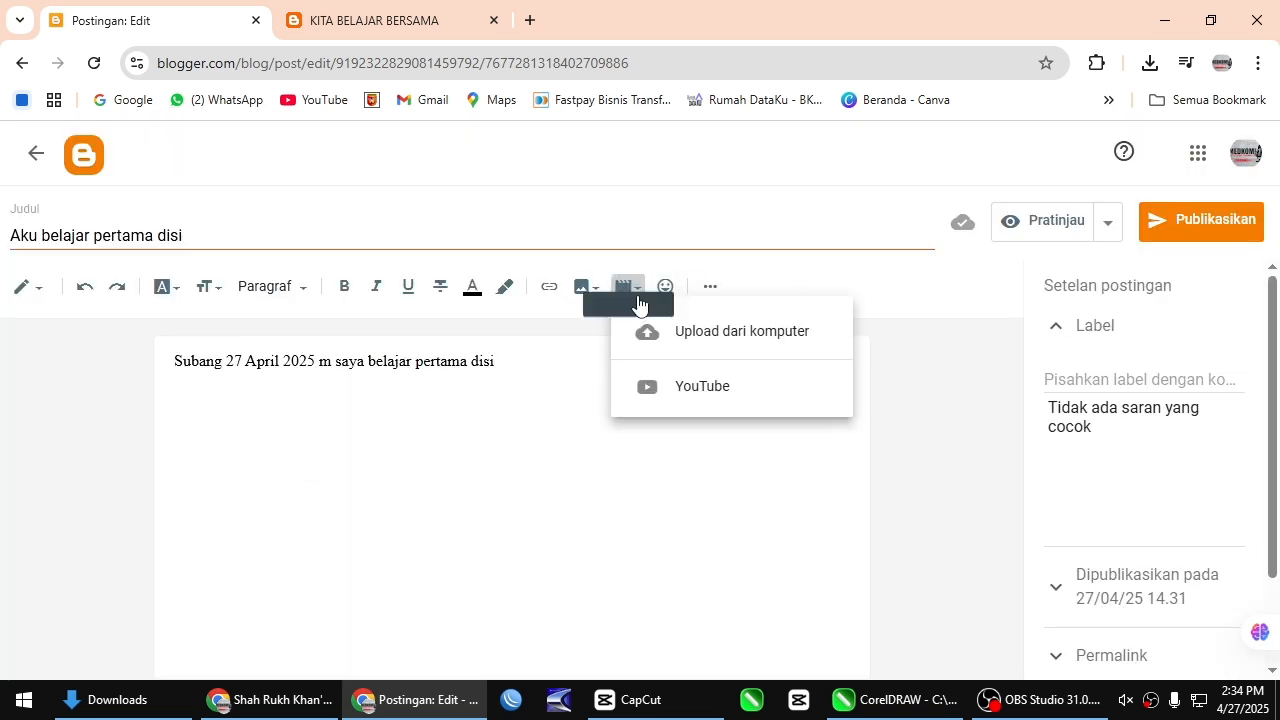
pyautogui.click(731, 348)
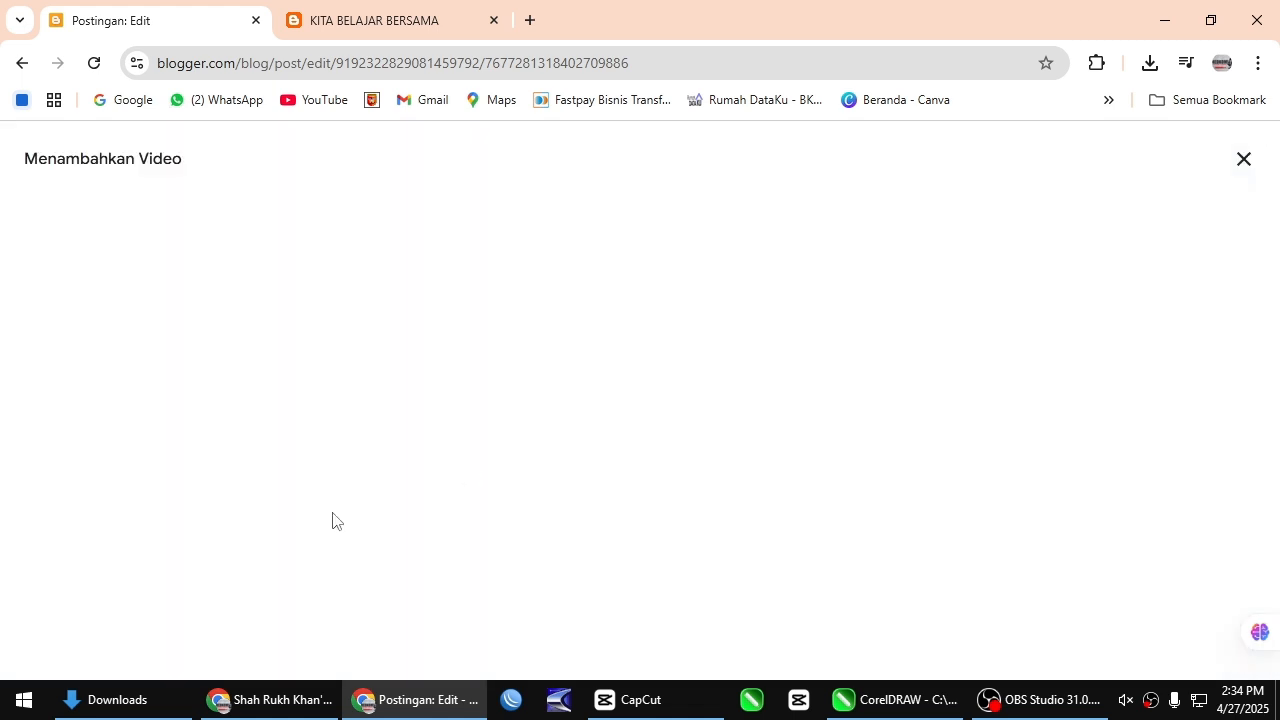
pyautogui.click(659, 518)
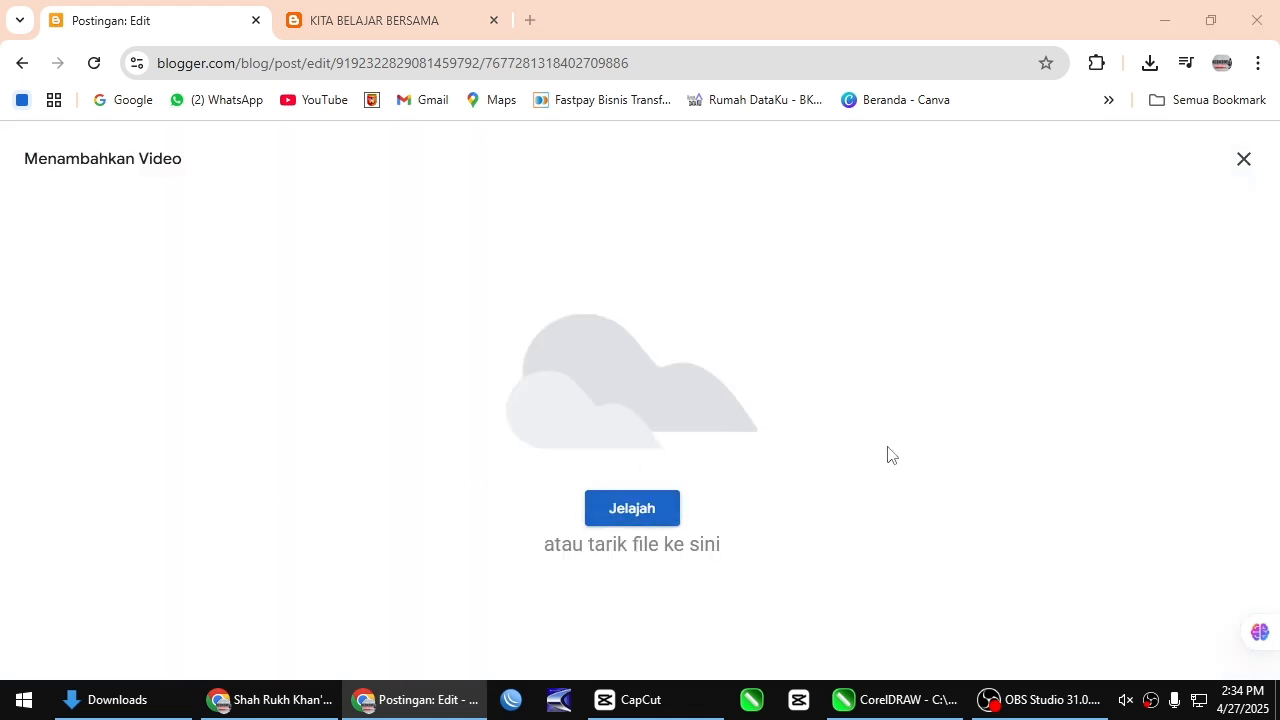
pyautogui.scroll(-5, 591, 289)
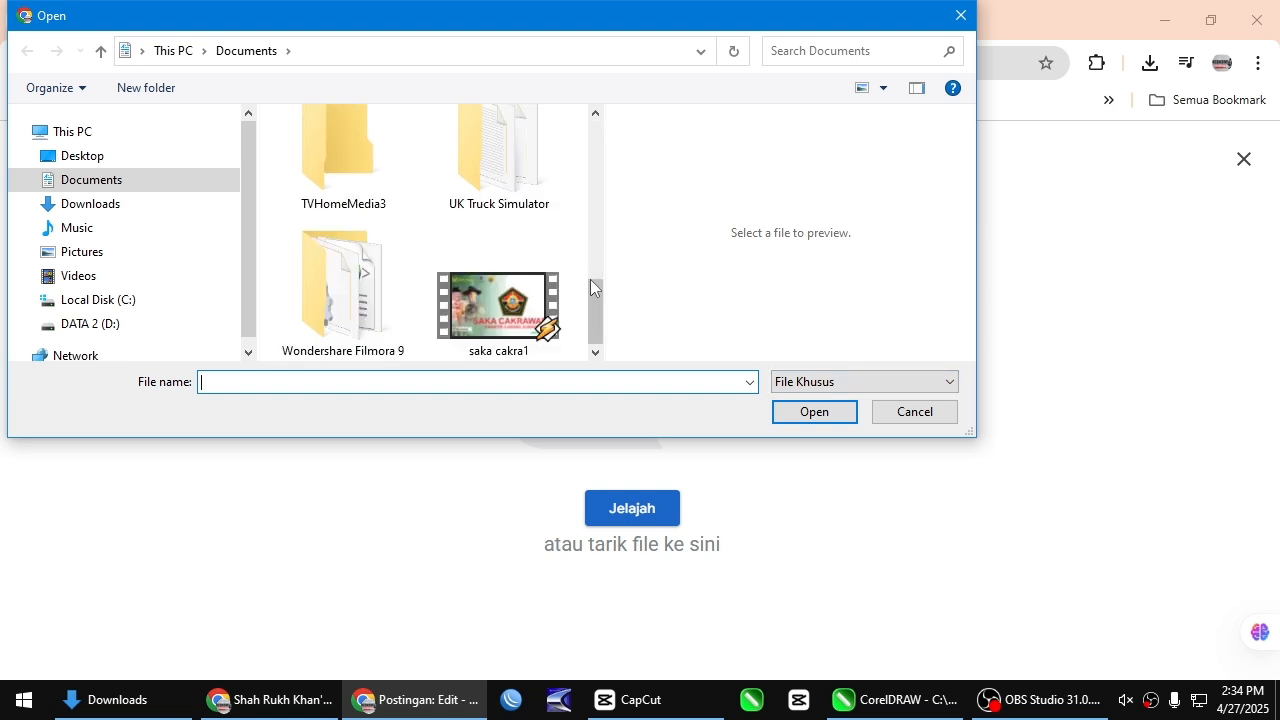
pyautogui.click(478, 313)
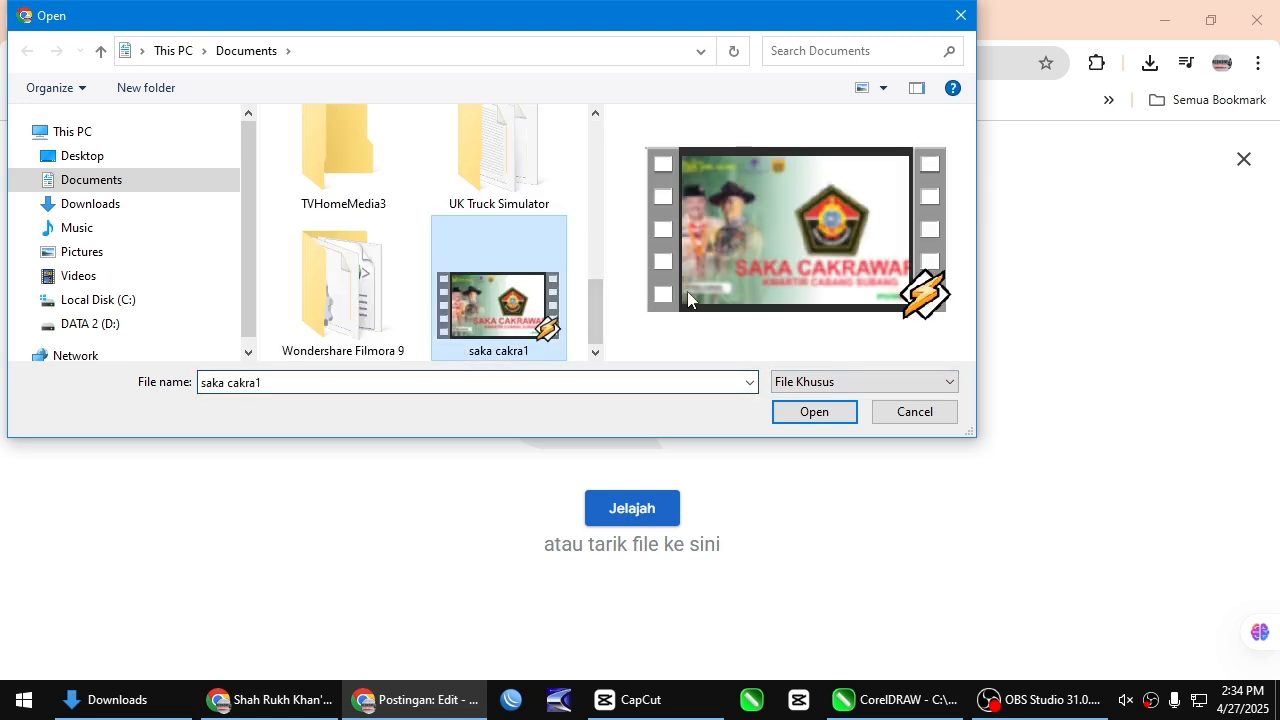
pyautogui.click(942, 416)
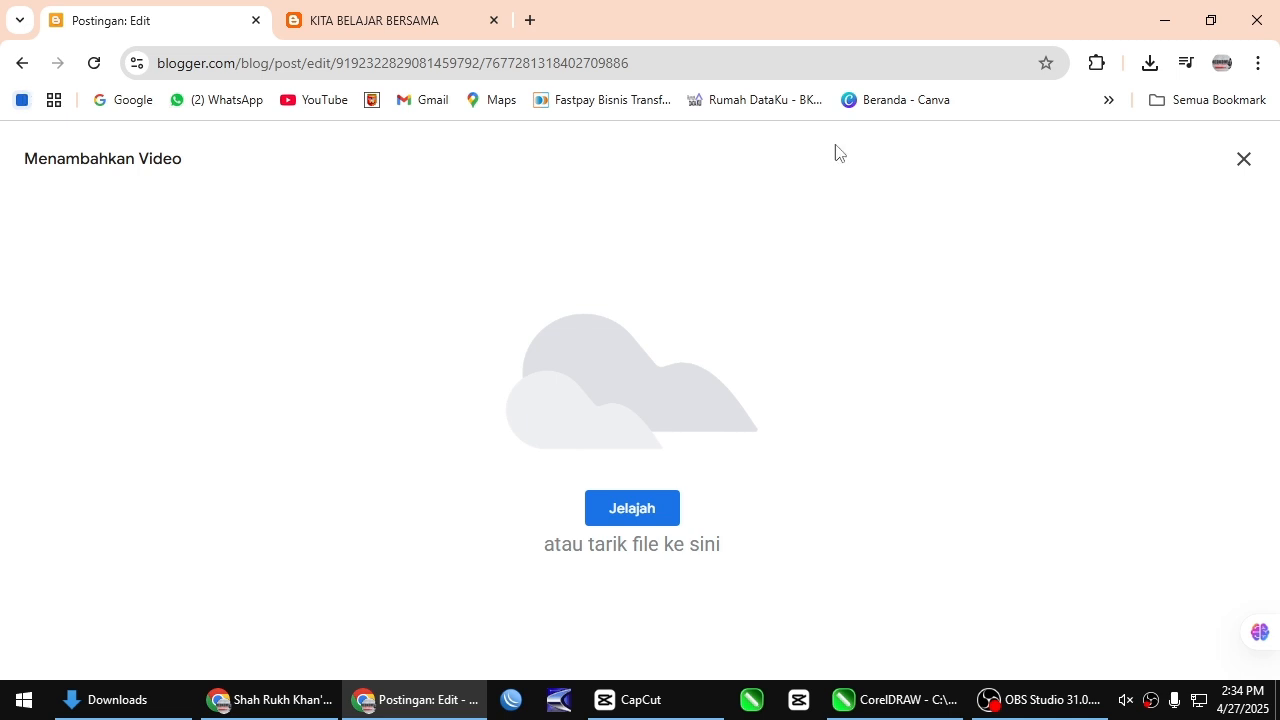
pyautogui.click(1244, 160)
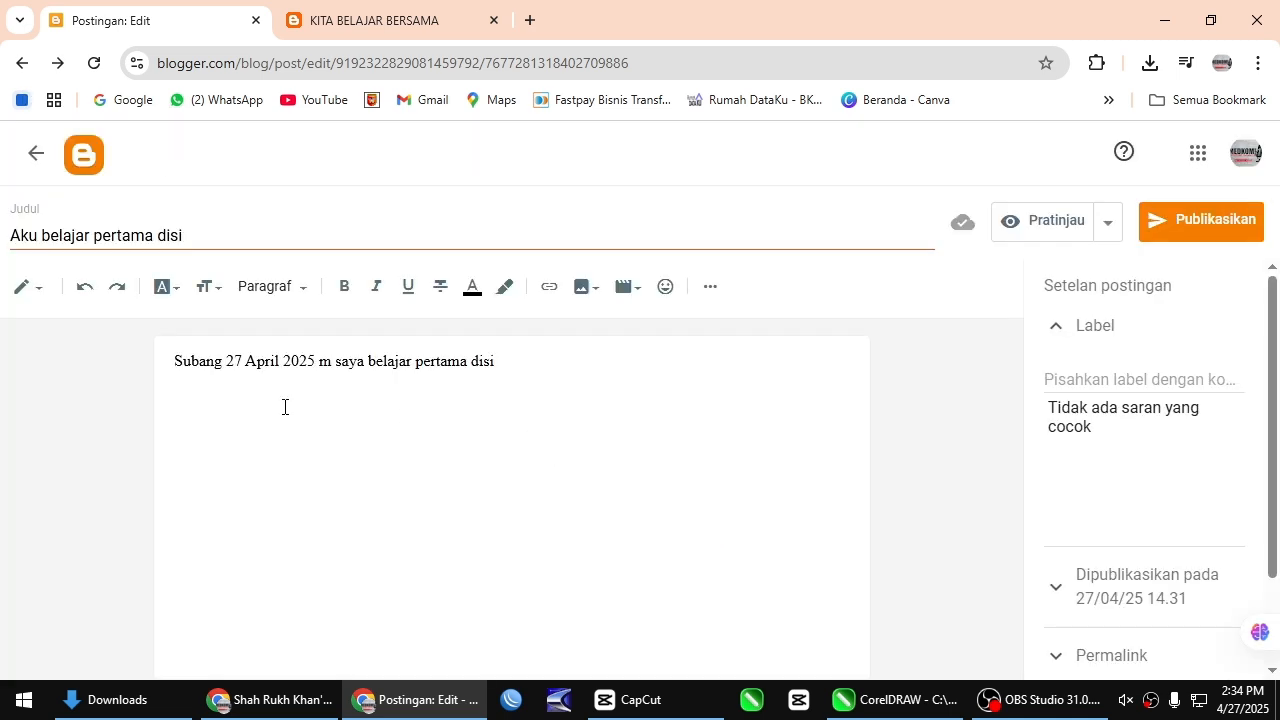
# Step: Insert the green NAUFALNET Wi-Fi login image from the computer's Documents folder above the post's body text
pyautogui.click(172, 361)
pyautogui.click(586, 289)
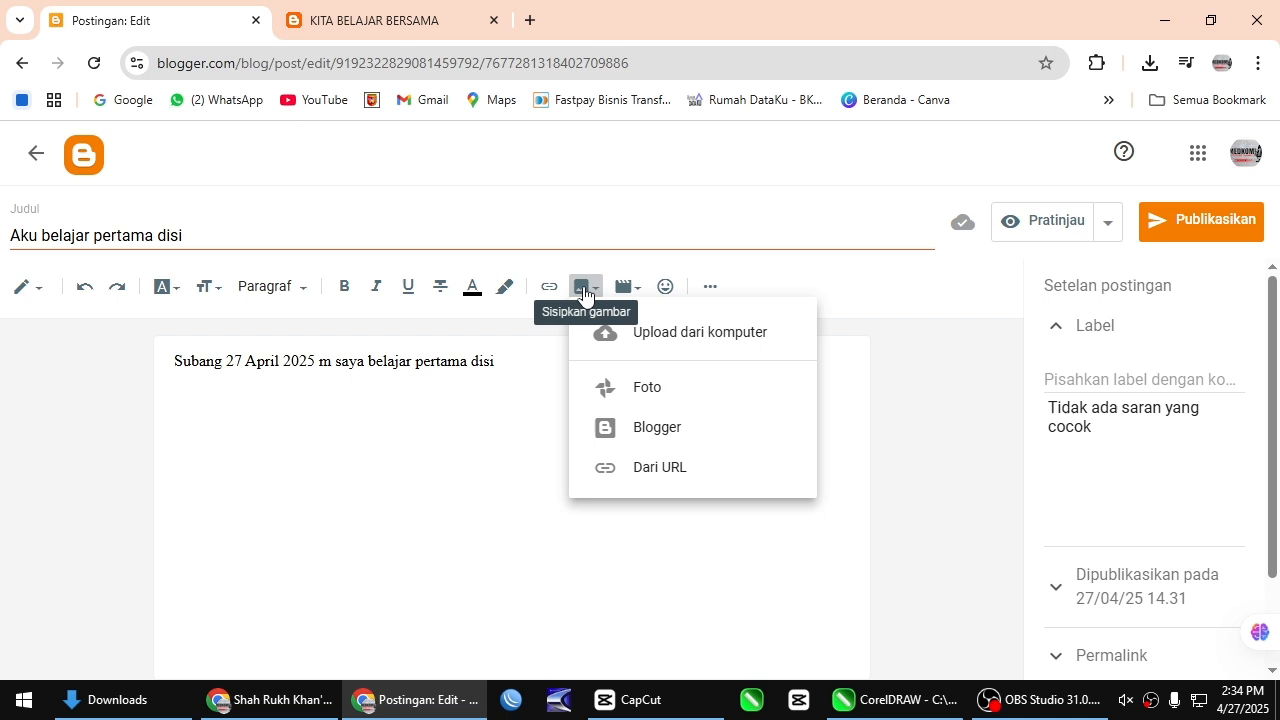
pyautogui.click(655, 338)
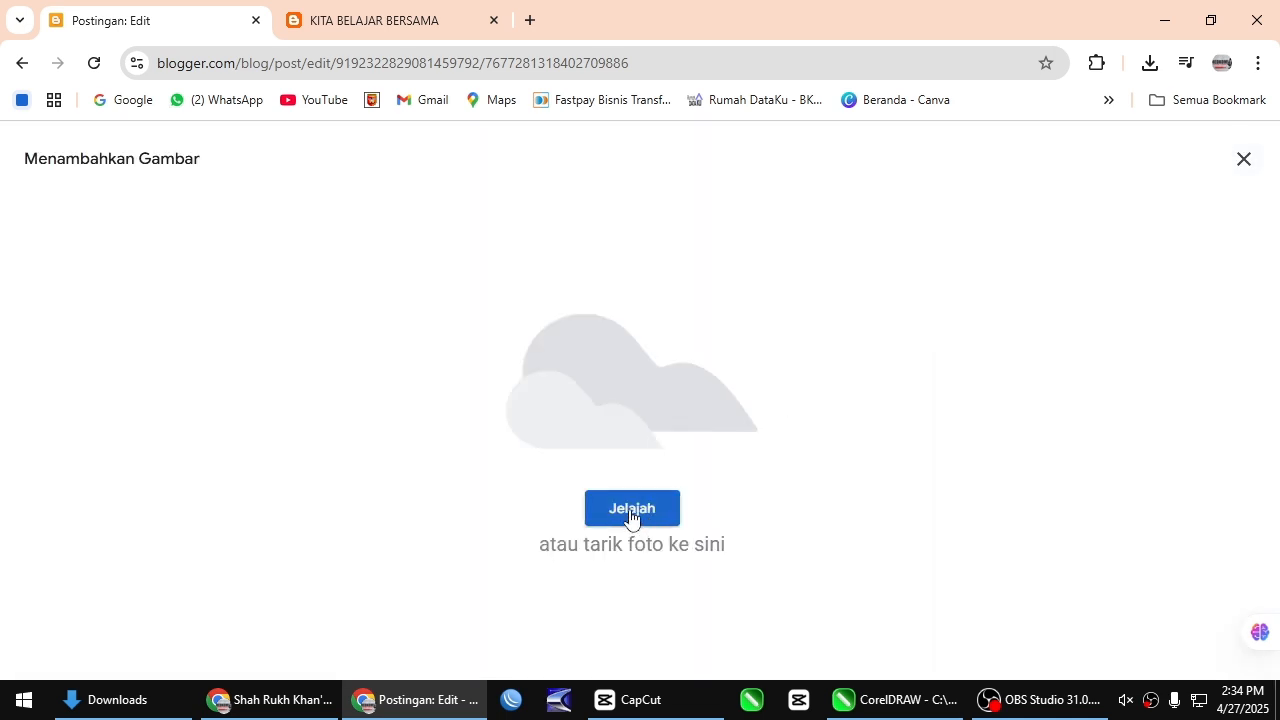
pyautogui.click(664, 495)
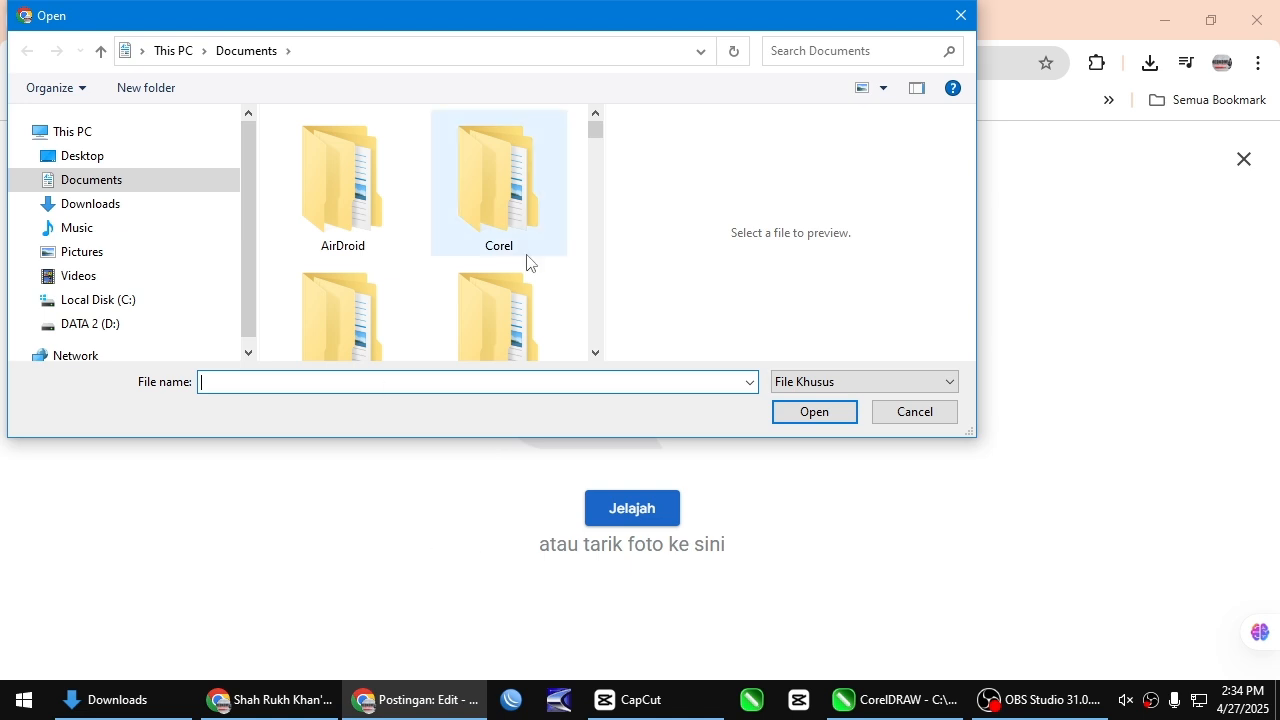
pyautogui.scroll(-5, 530, 270)
pyautogui.scroll(-3, 533, 282)
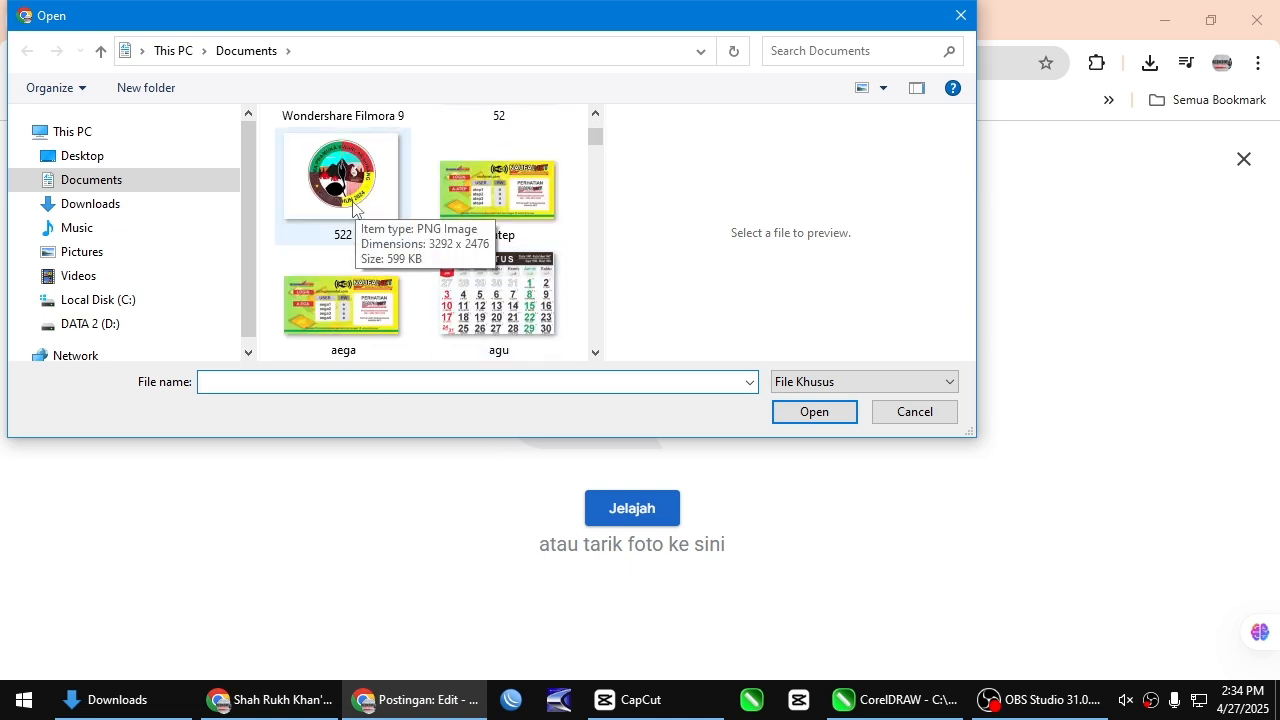
pyautogui.click(498, 190)
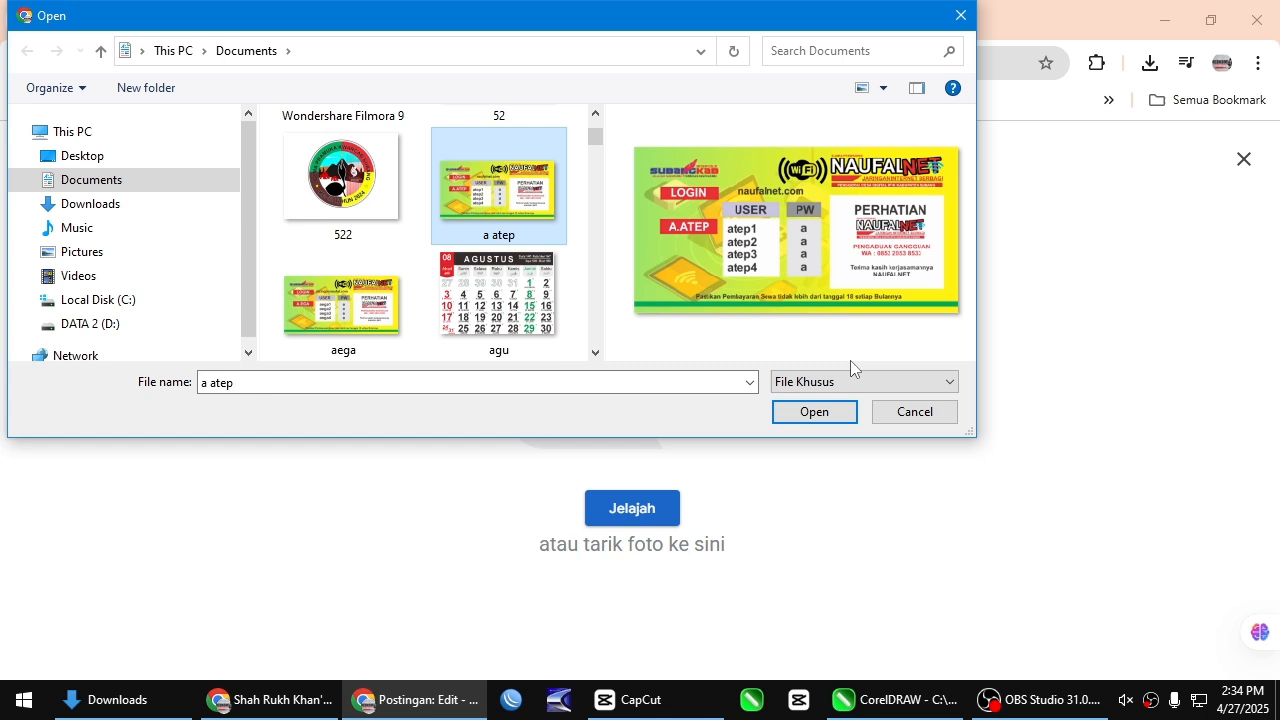
pyautogui.click(814, 412)
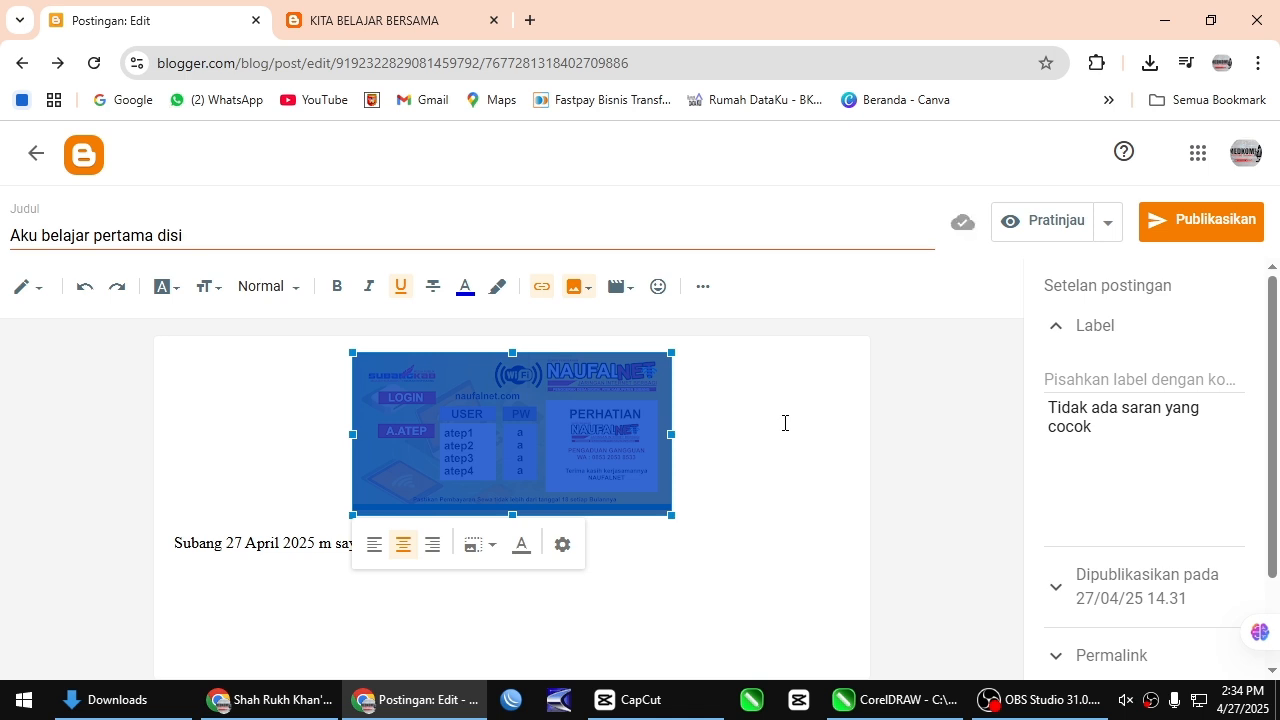
# Step: Set the inserted image's size to Asli and look over the enlarged image
pyautogui.click(493, 557)
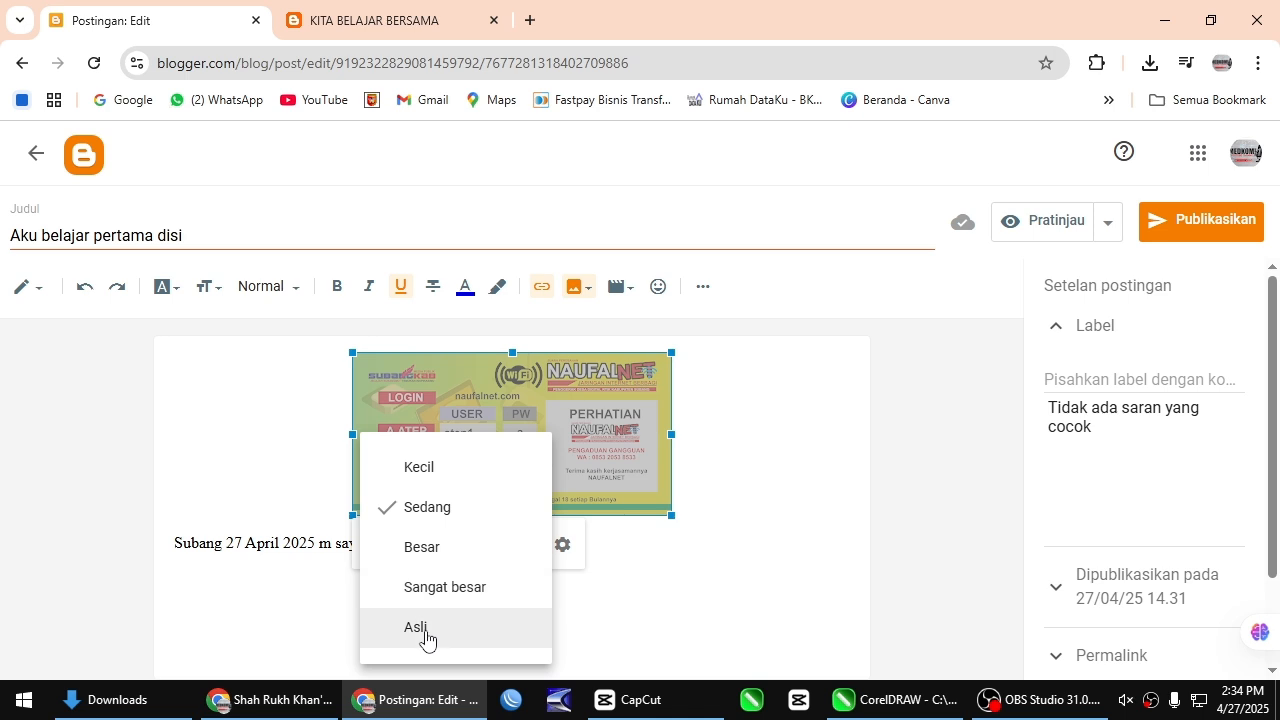
pyautogui.click(425, 630)
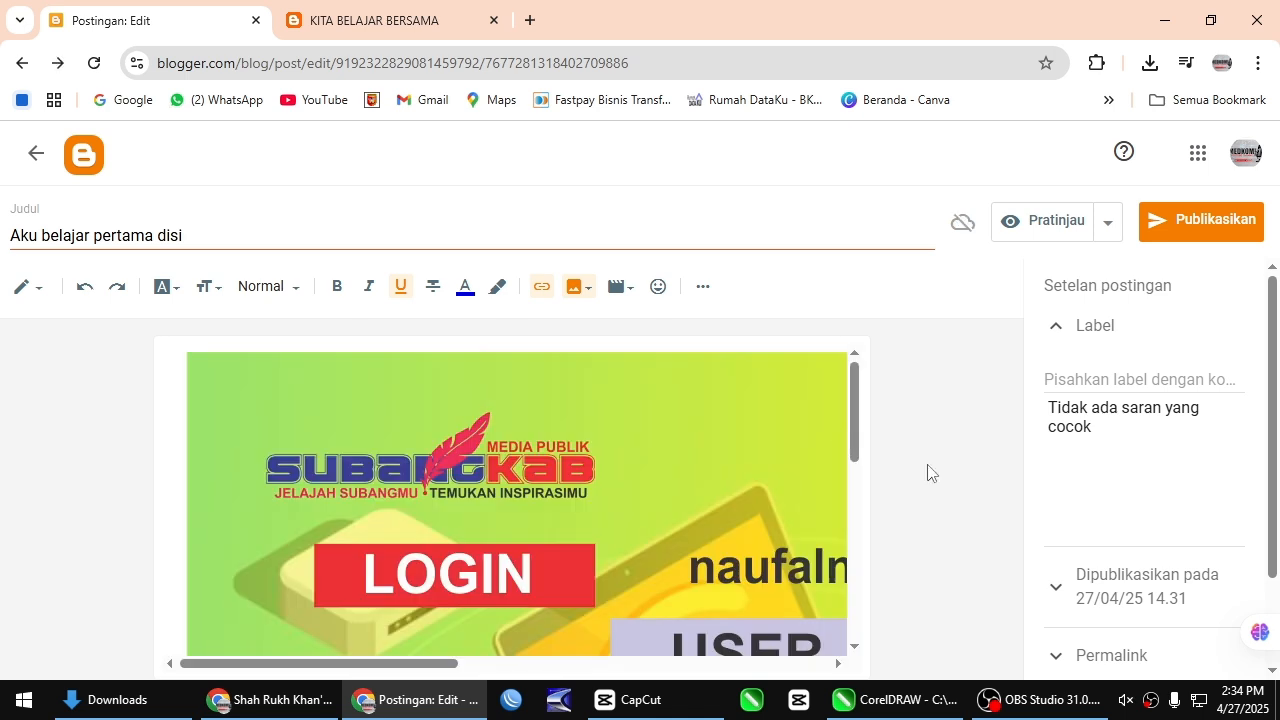
pyautogui.scroll(-5, 806, 530)
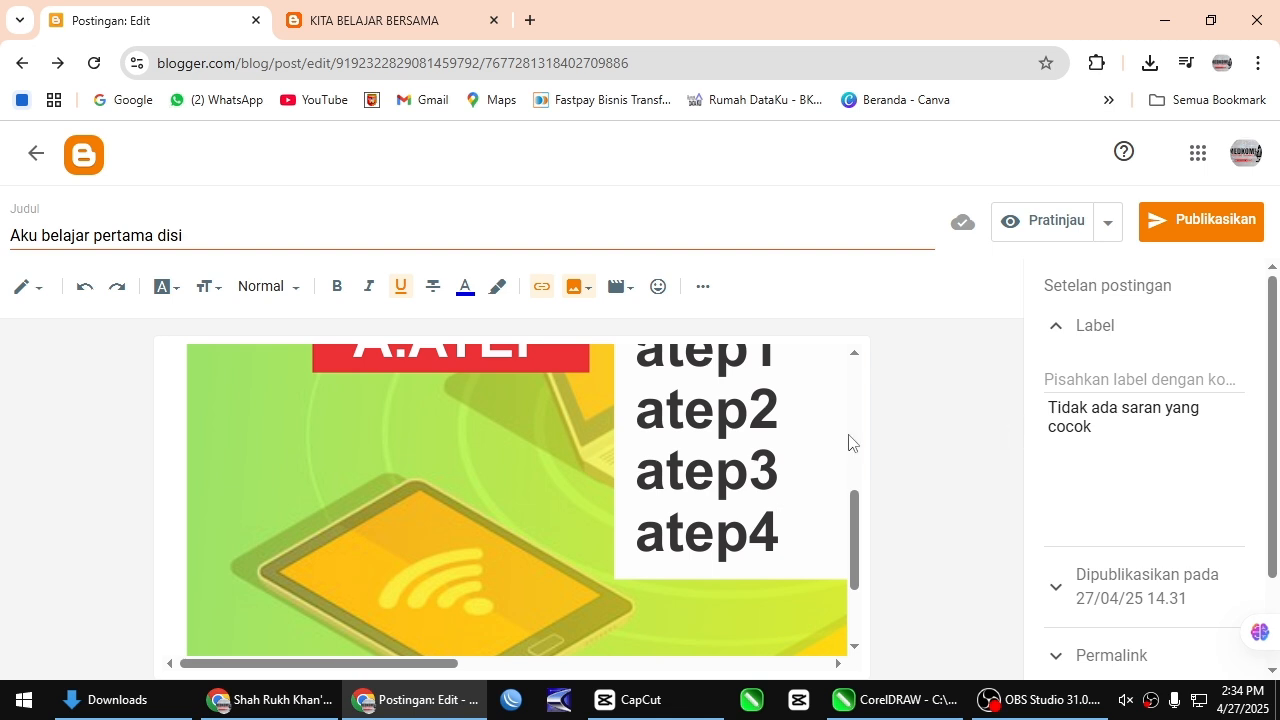
pyautogui.scroll(5, 843, 440)
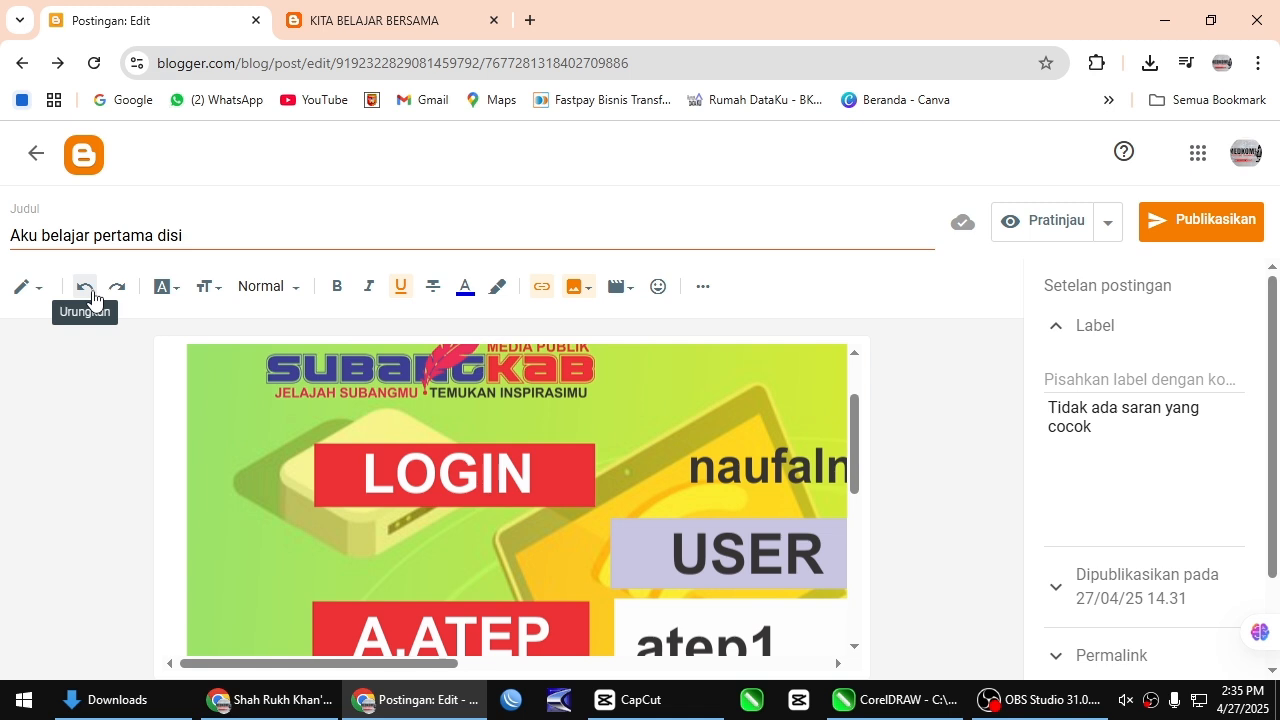
# Step: Undo the image's resizing and insertion, and redo both changes
pyautogui.click(537, 462)
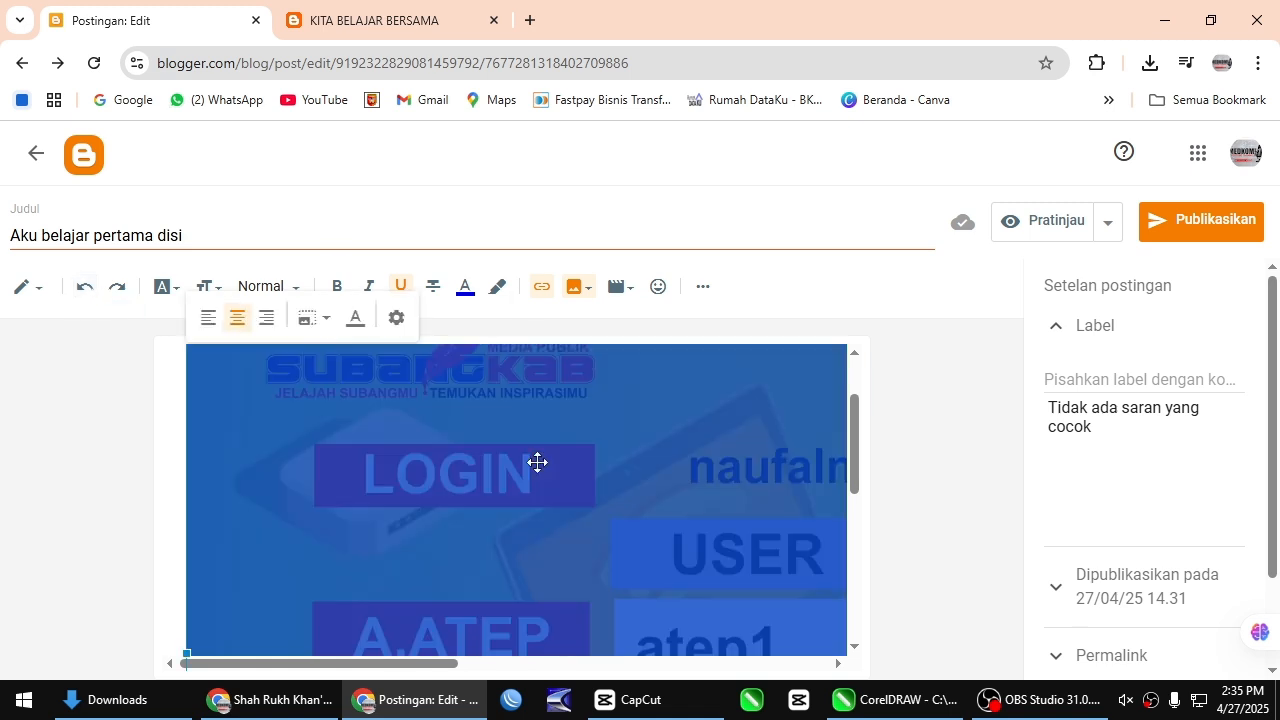
pyautogui.click(164, 395)
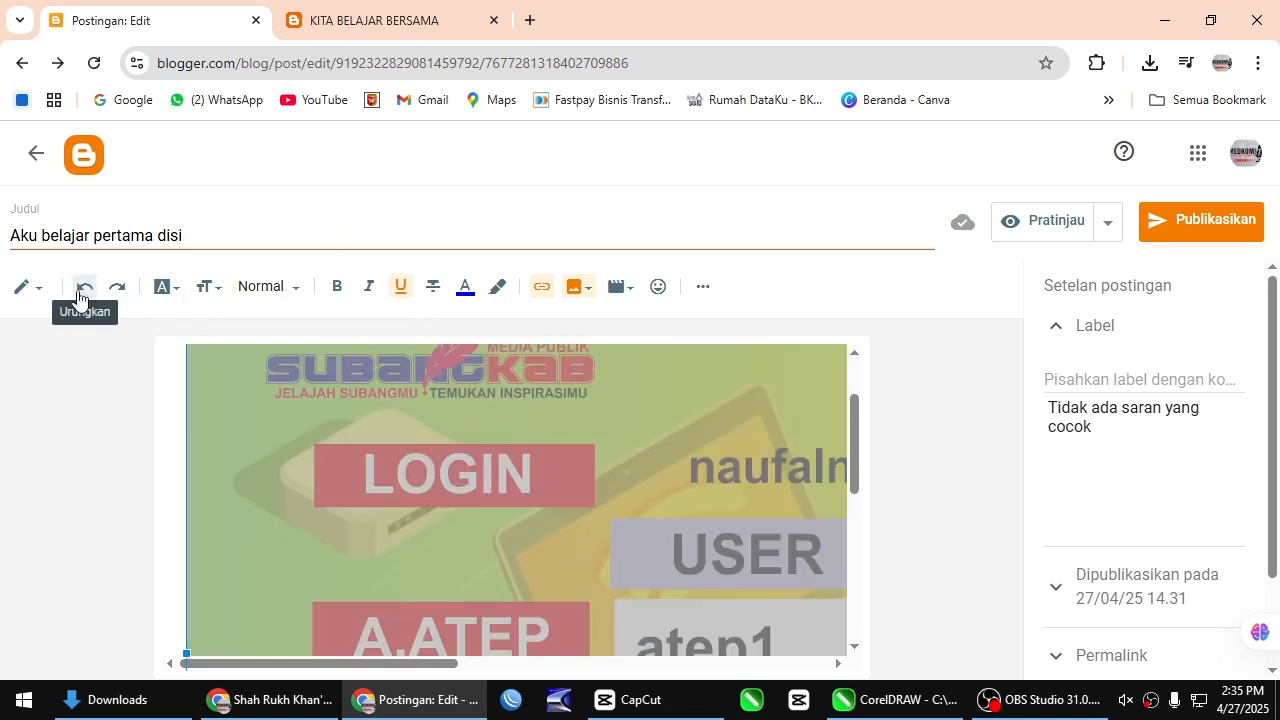
pyautogui.click(80, 292)
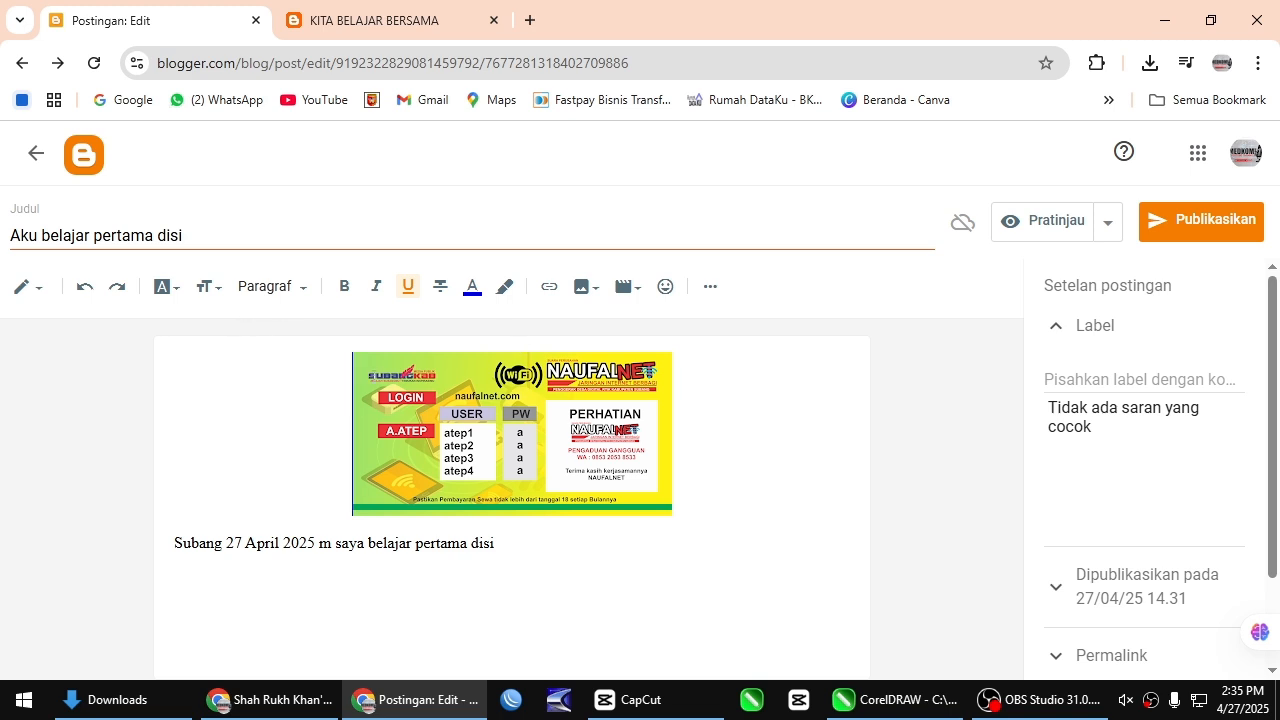
pyautogui.click(88, 293)
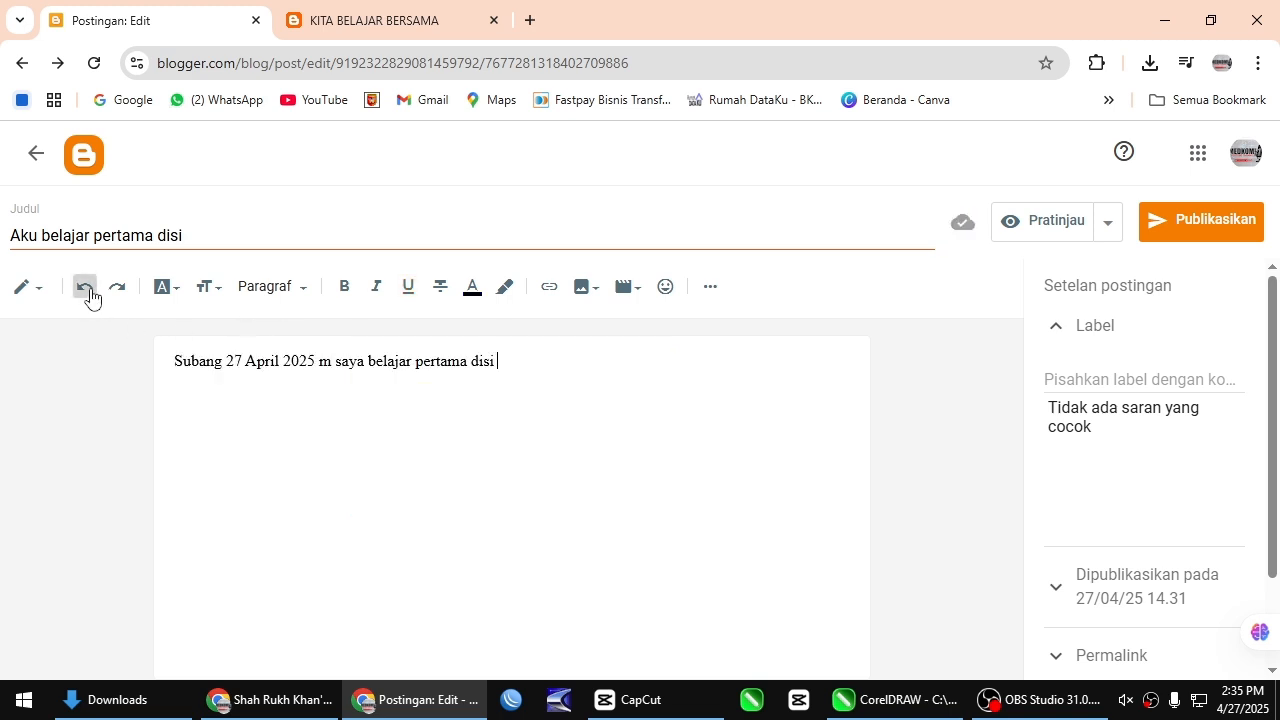
pyautogui.click(119, 292)
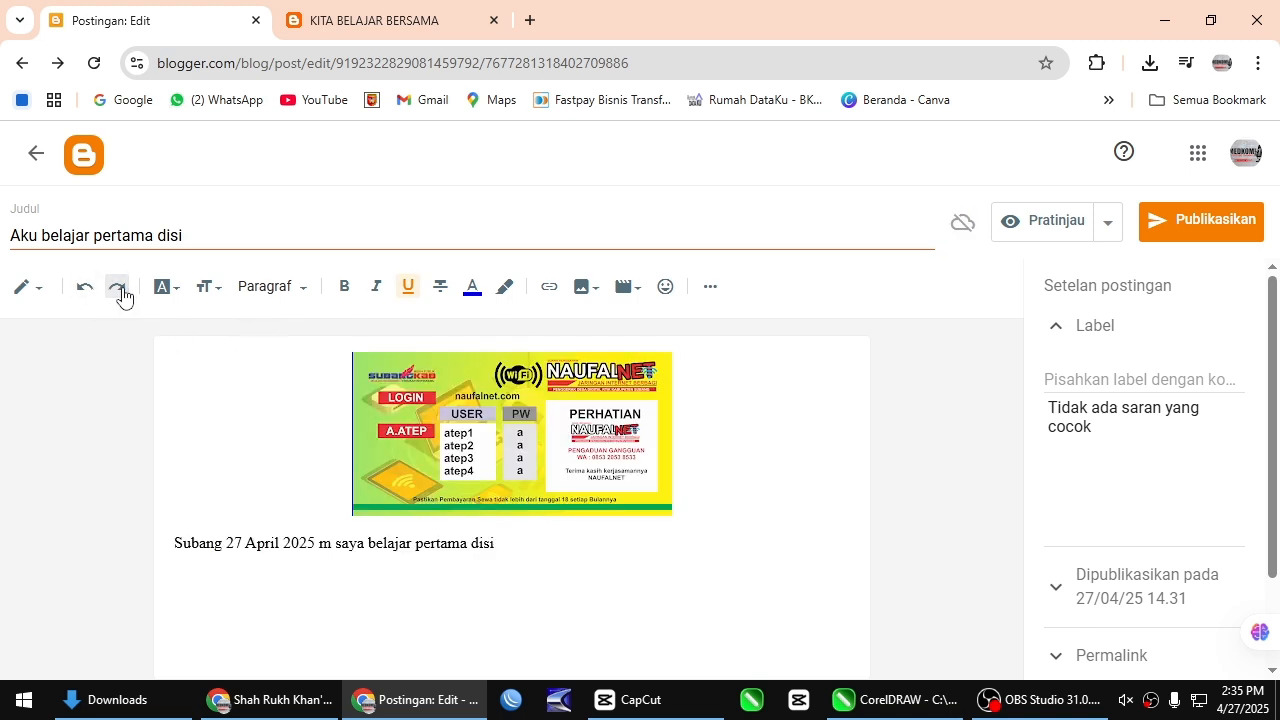
pyautogui.click(119, 290)
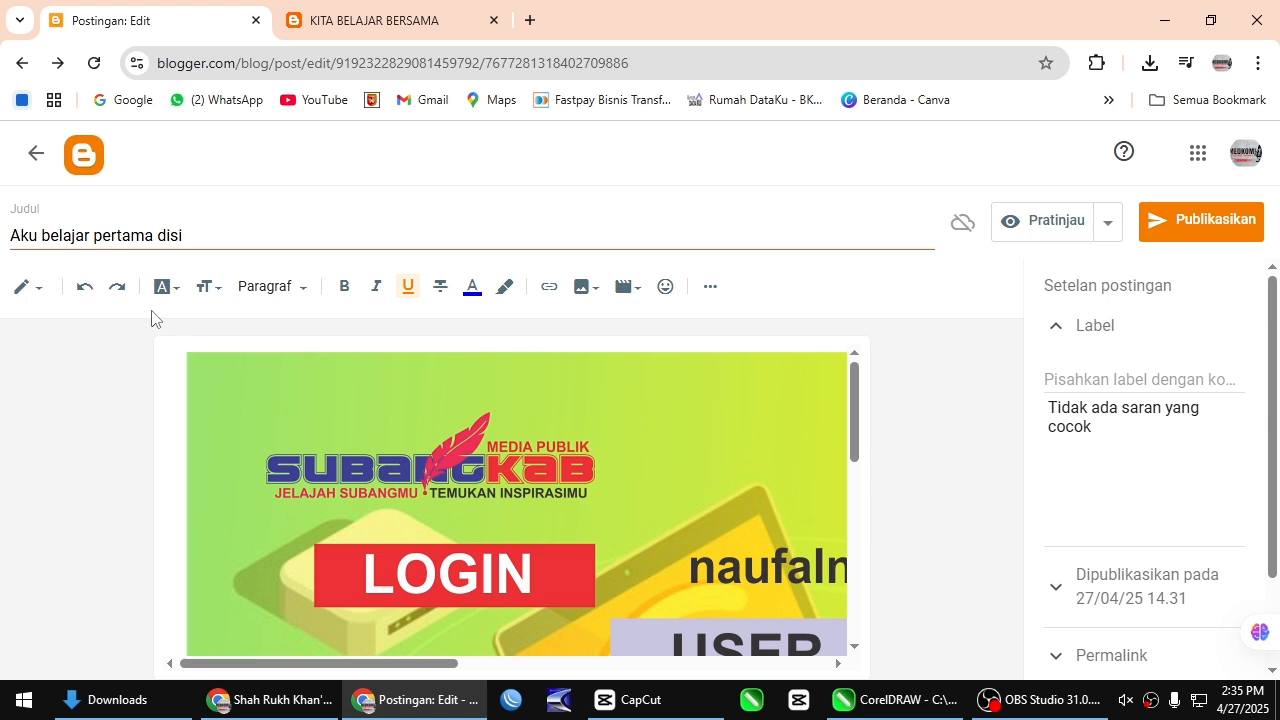
# Step: Examine the fonts, text sizes and paragraph styles available for the post
pyautogui.click(170, 290)
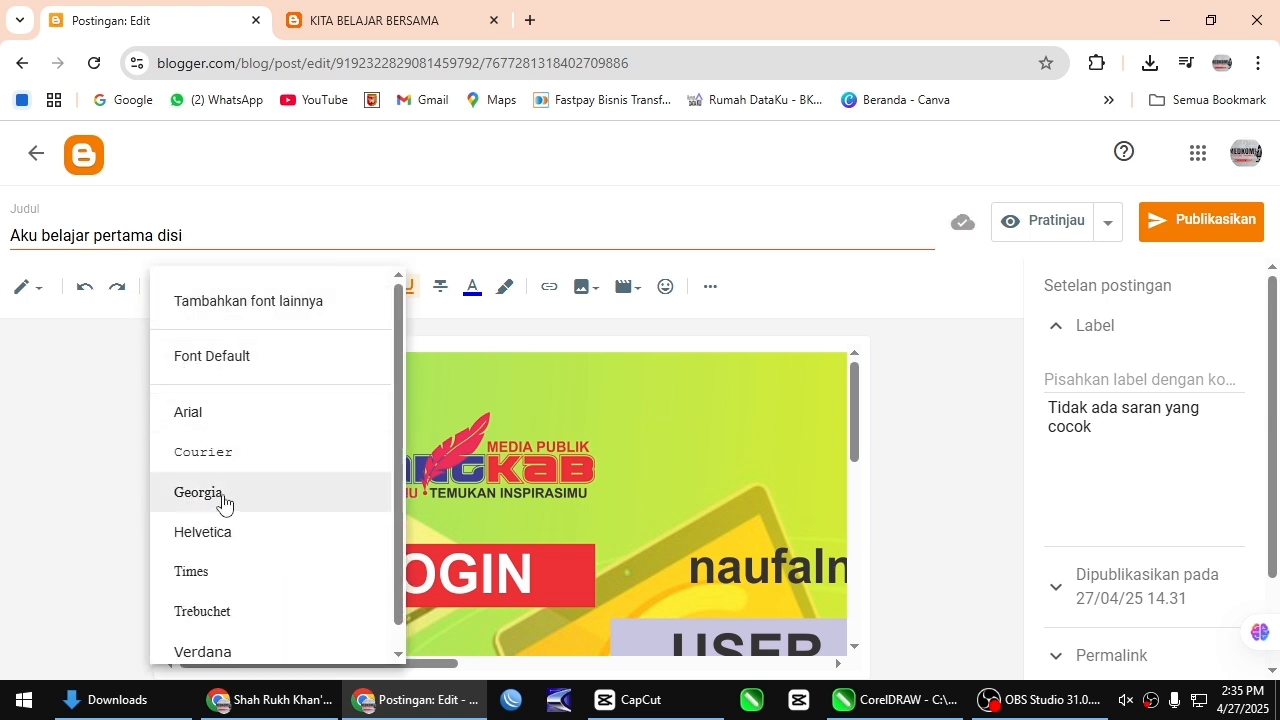
pyautogui.scroll(-1, 252, 542)
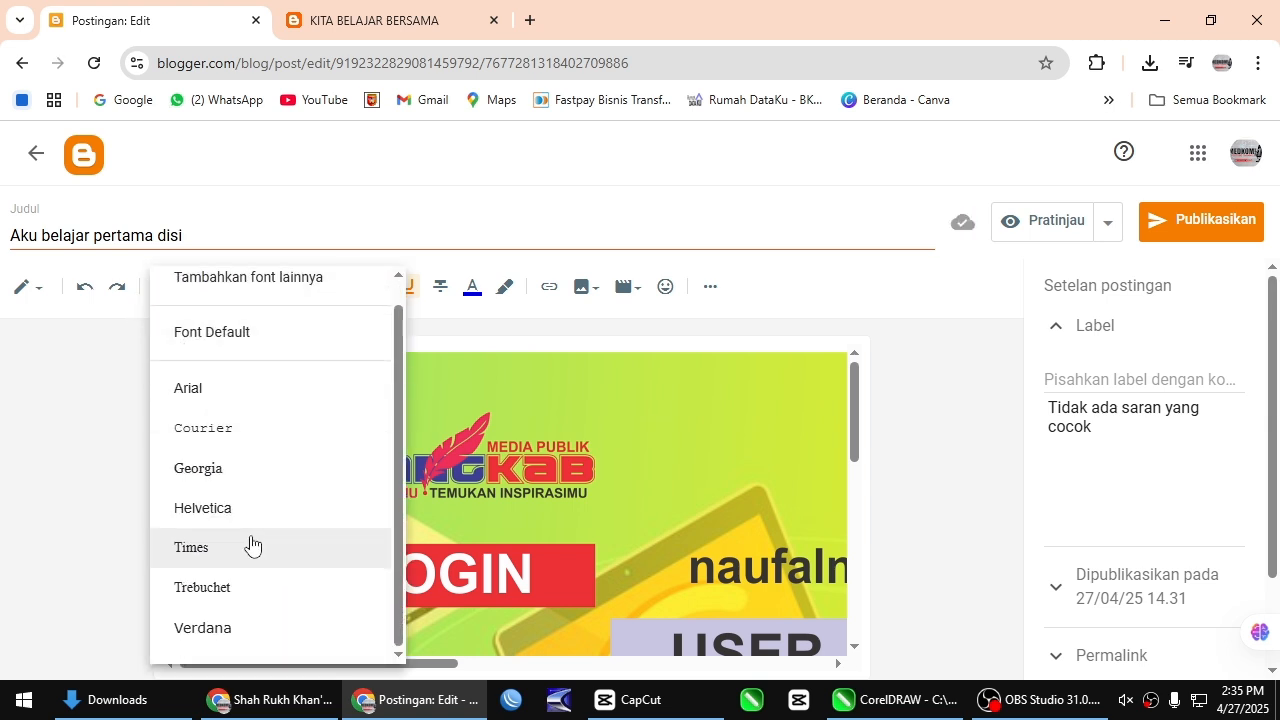
pyautogui.scroll(1, 251, 540)
pyautogui.click(271, 408)
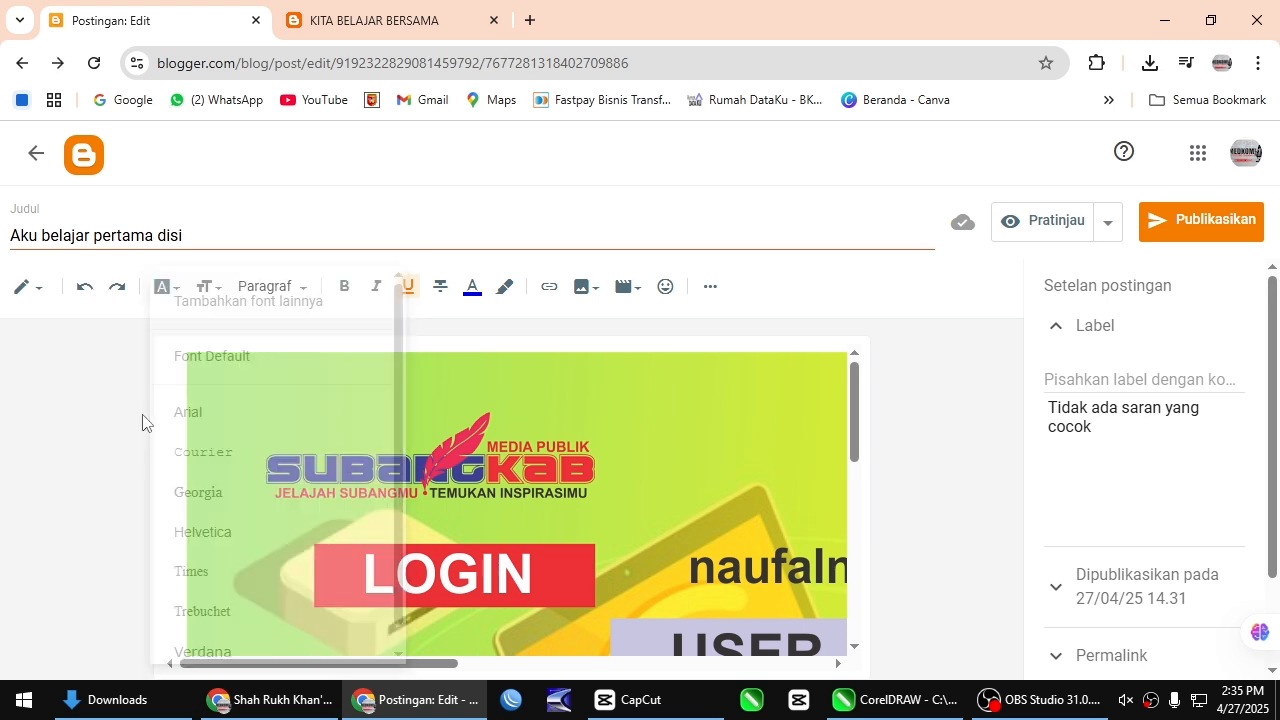
pyautogui.click(214, 292)
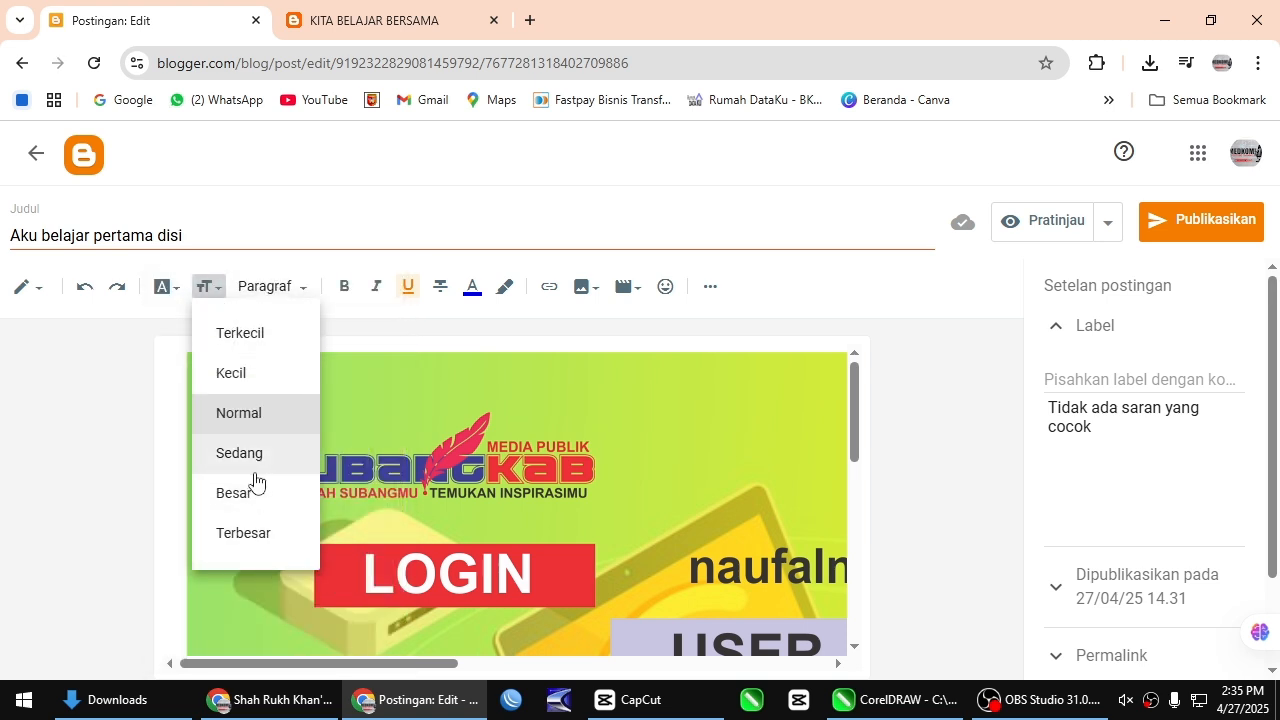
pyautogui.click(63, 447)
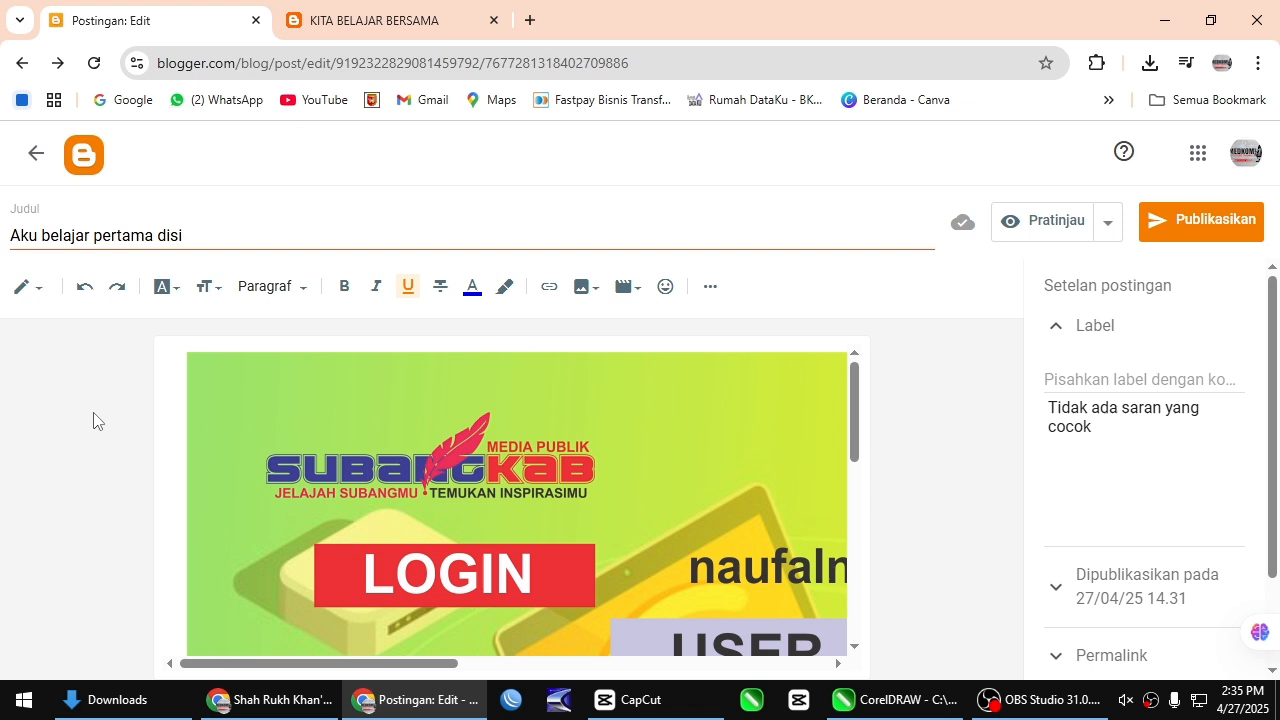
pyautogui.click(305, 297)
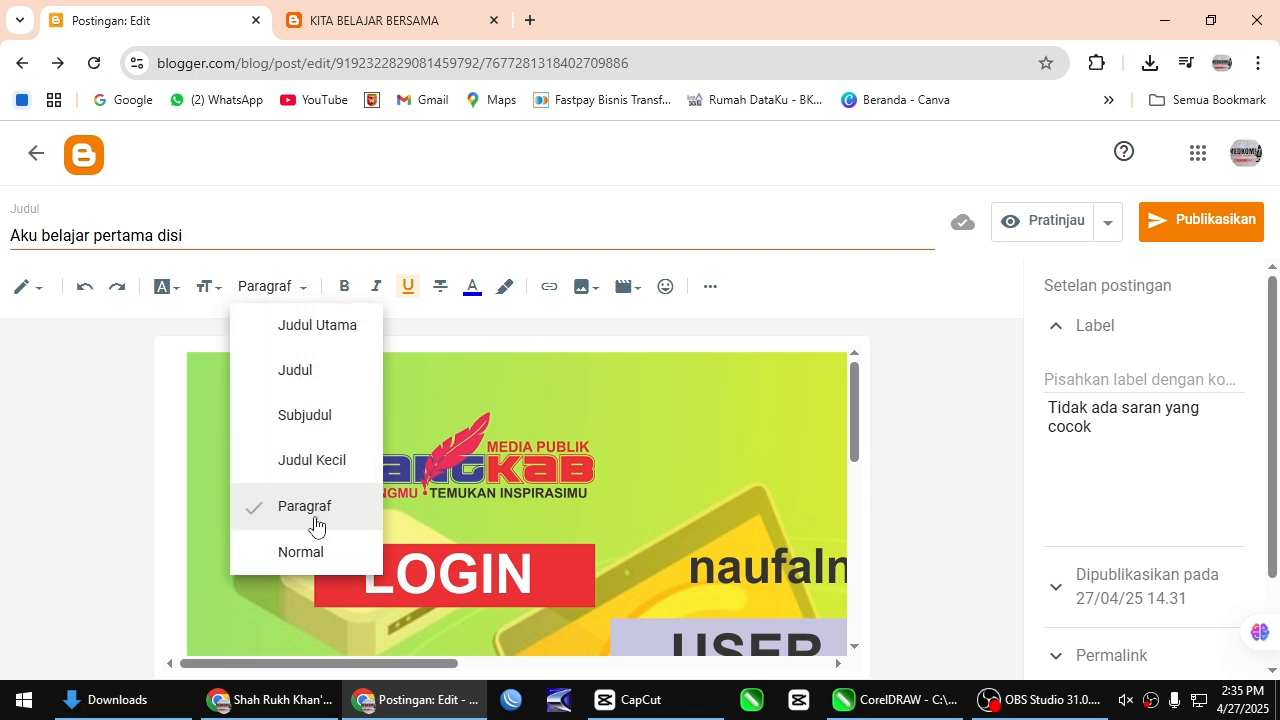
pyautogui.click(129, 481)
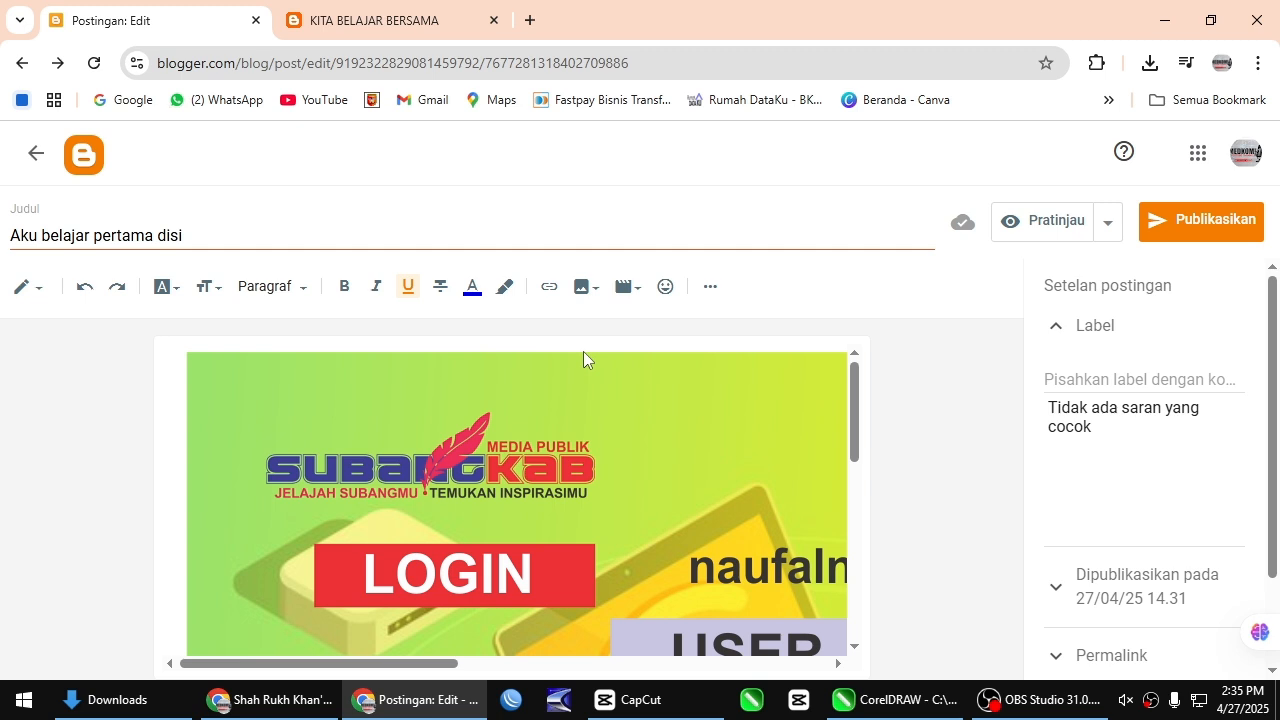
pyautogui.click(547, 295)
pyautogui.moveTo(852, 436); pyautogui.dragTo(871, 634)
pyautogui.click(540, 631)
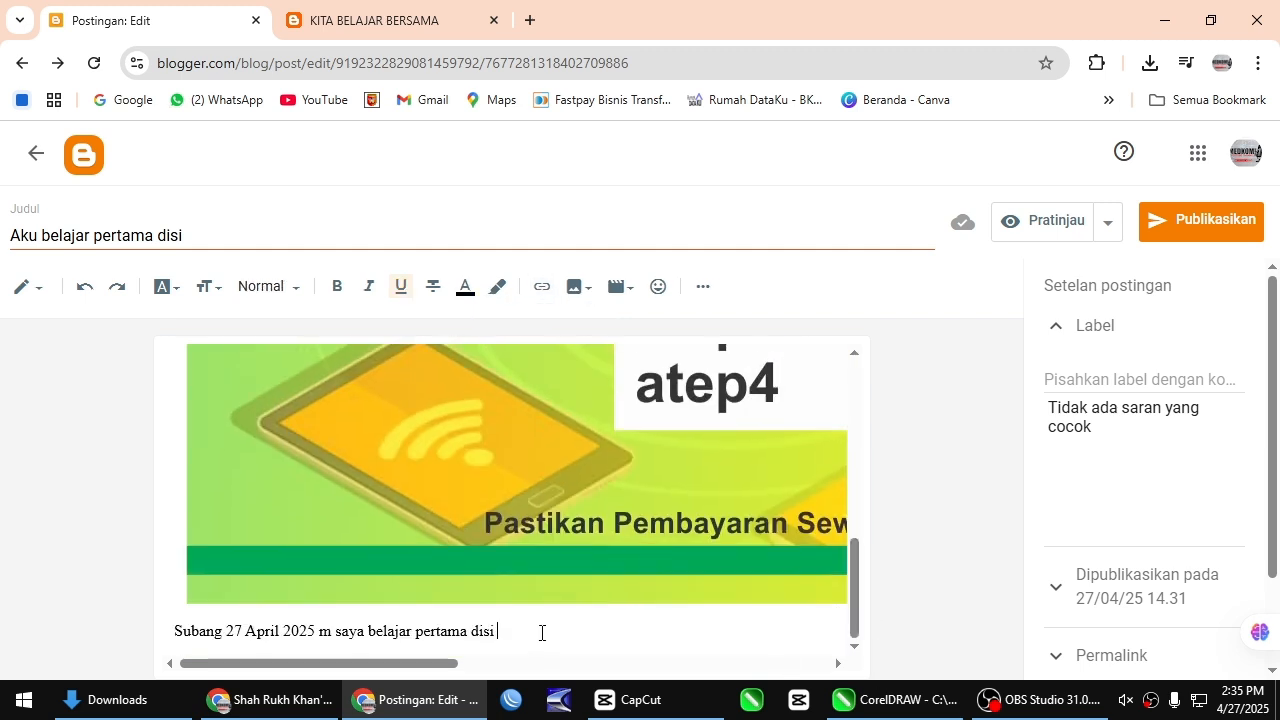
pyautogui.write('KLIK')
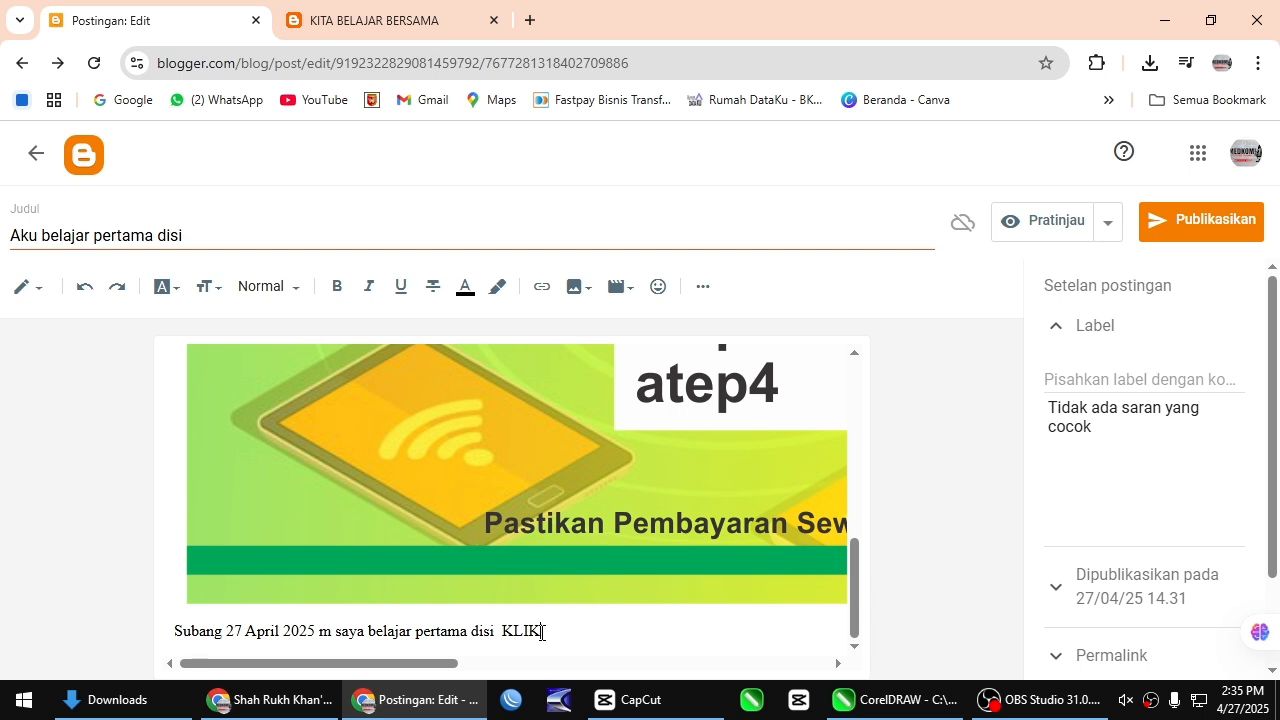
pyautogui.moveTo(543, 631); pyautogui.dragTo(501, 631)
pyautogui.click(542, 288)
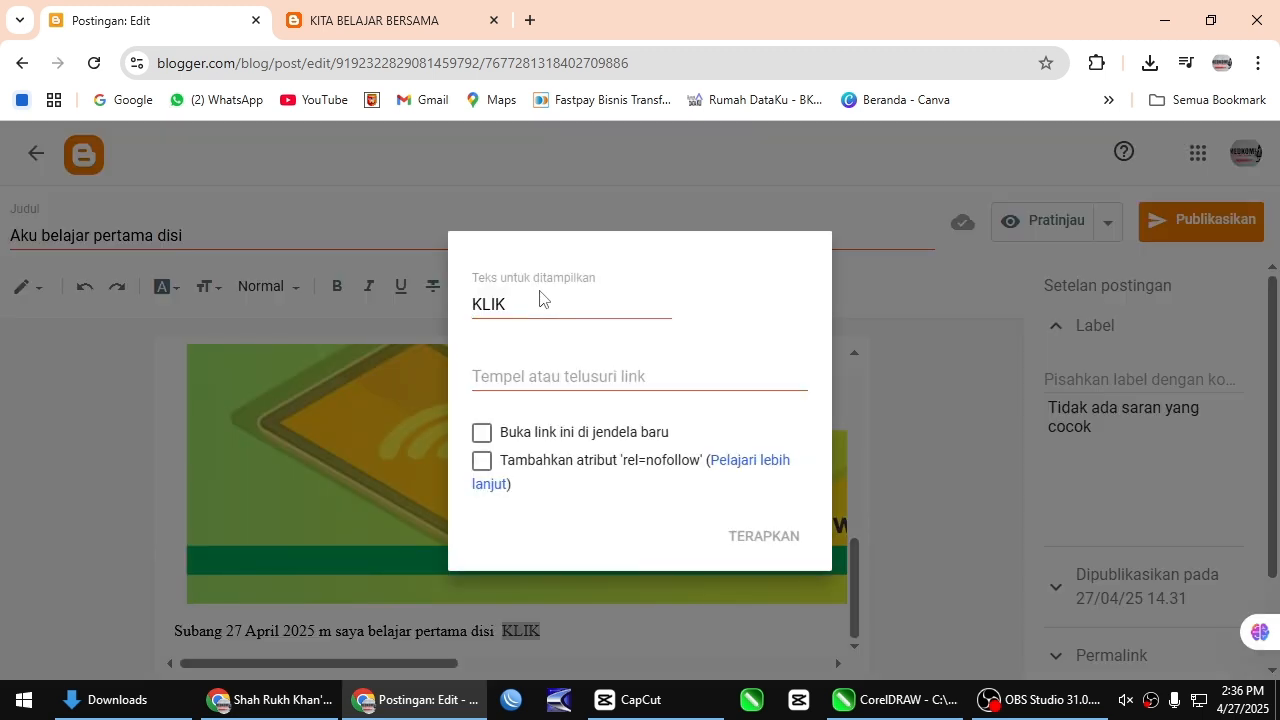
pyautogui.click(532, 379)
pyautogui.write('www.tt')
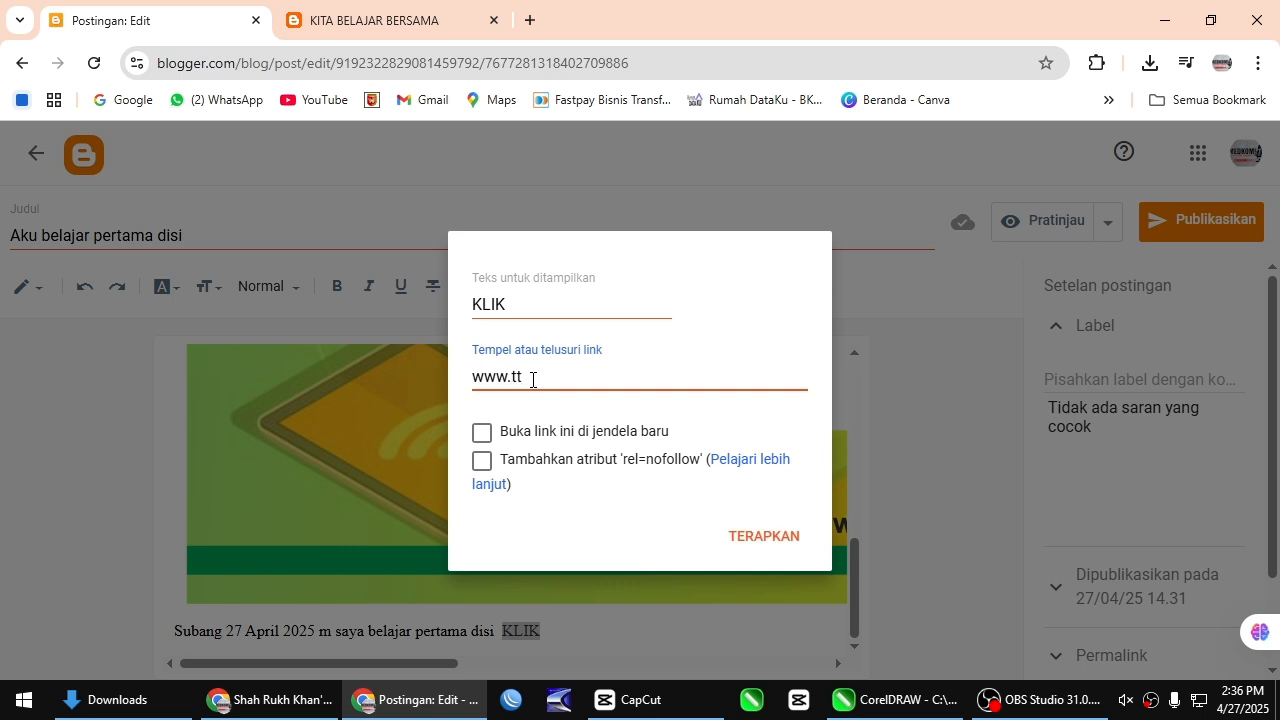
pyautogui.click(750, 547)
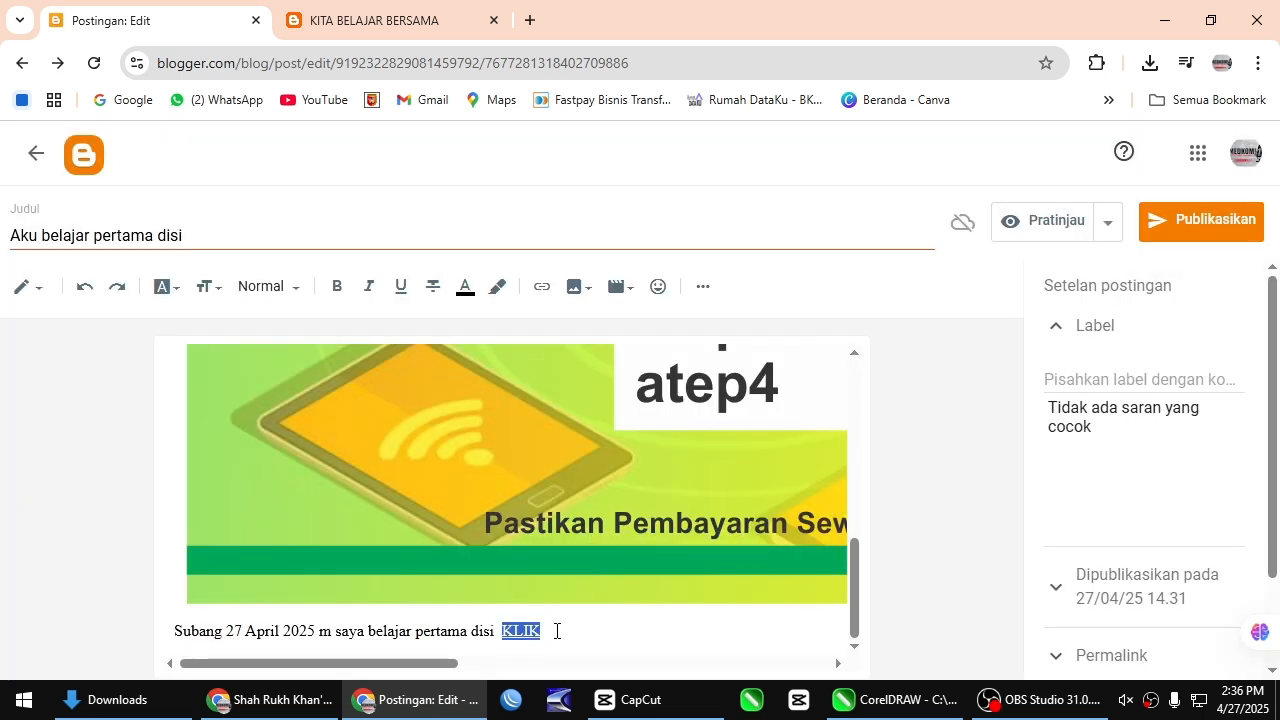
pyautogui.click(611, 649)
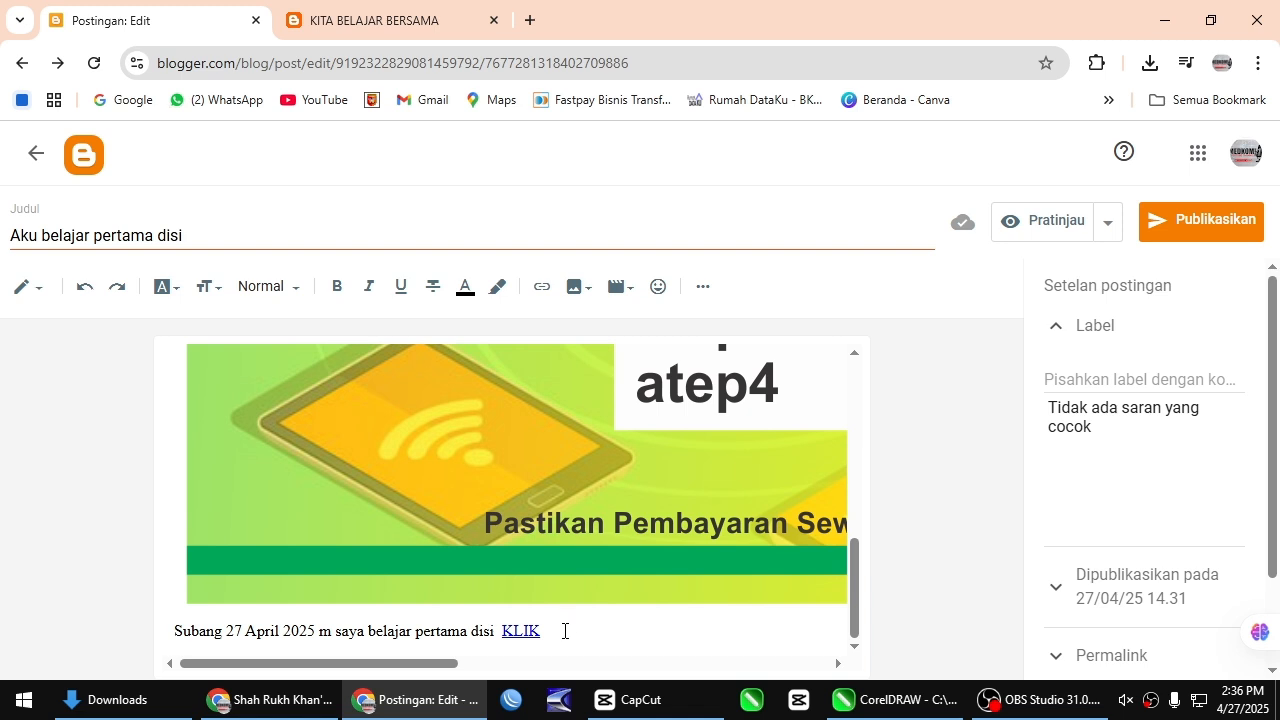
# Step: Delete the linked word "KLIK" from the end of the body text
pyautogui.moveTo(538, 635); pyautogui.dragTo(505, 640)
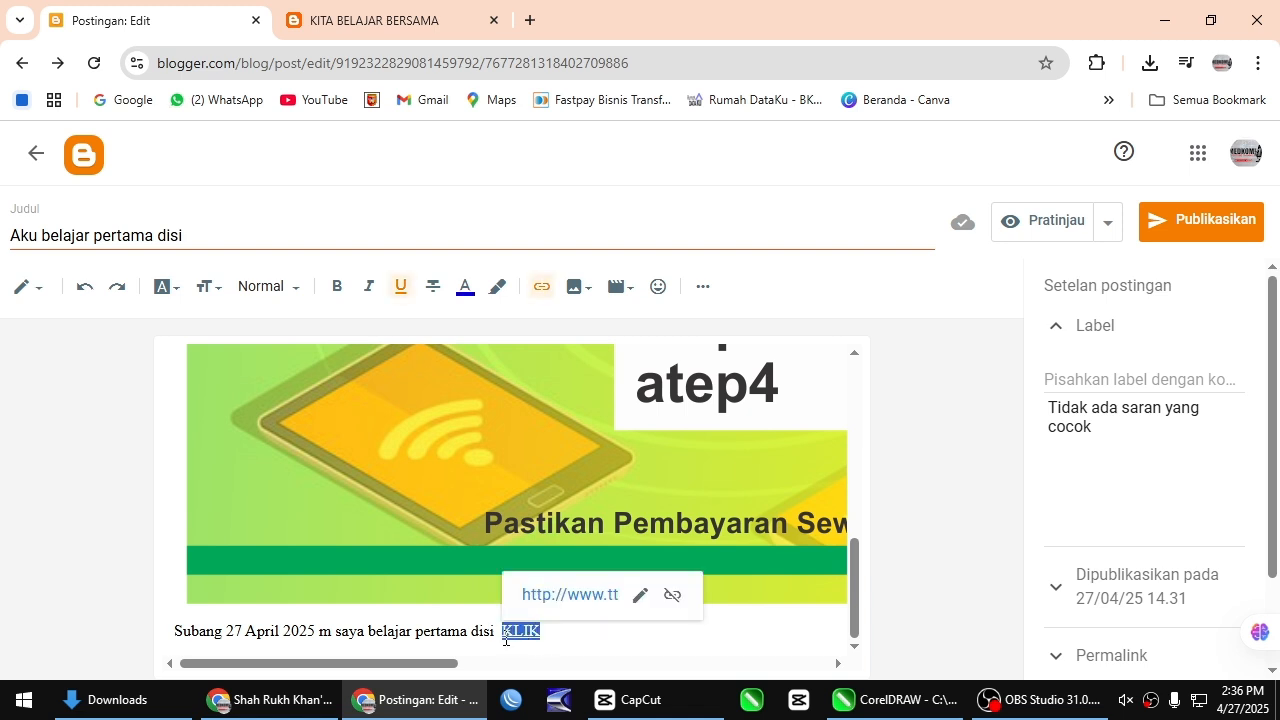
pyautogui.press('BackSpace')
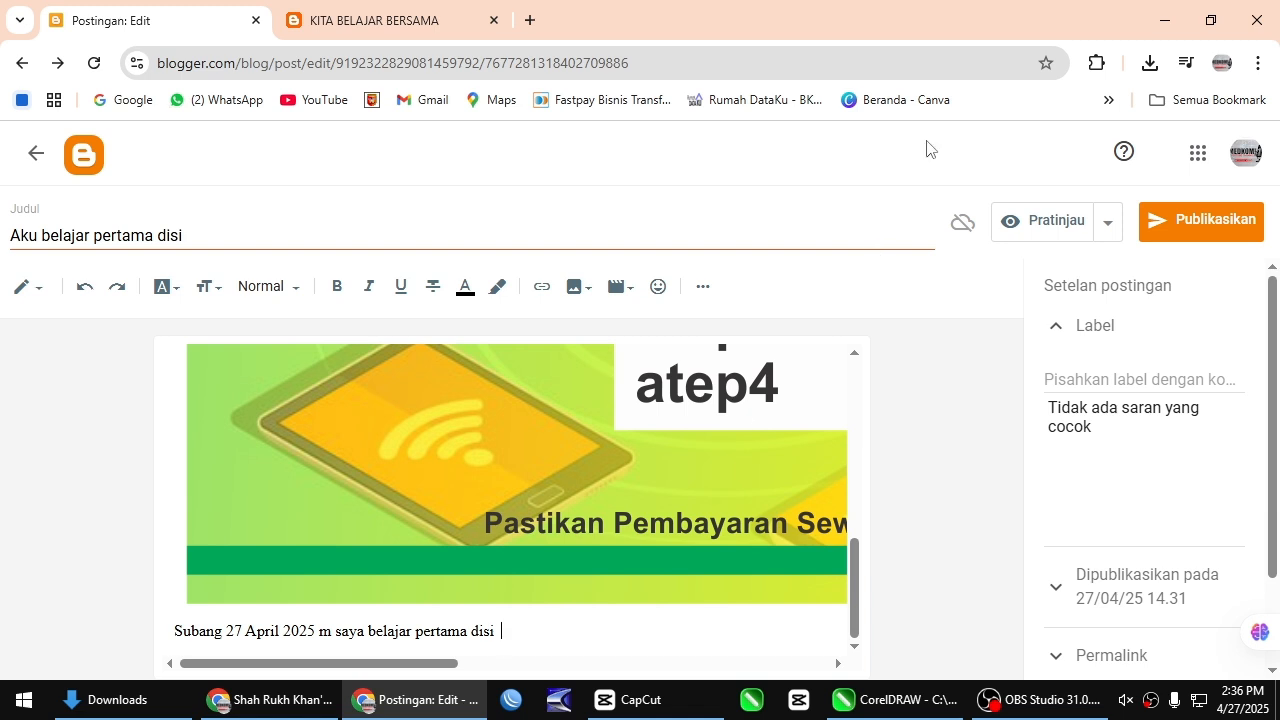
# Step: Examine the editor's additional formatting tools, including the text alignment options
pyautogui.click(703, 287)
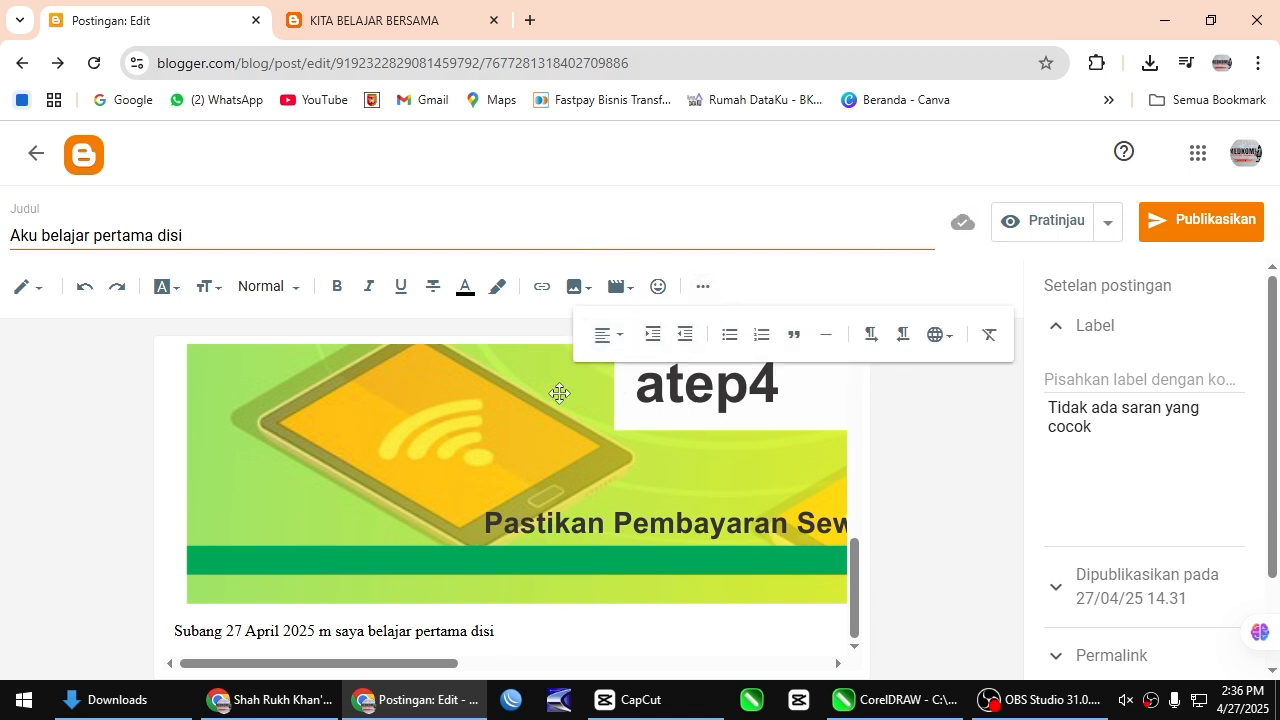
pyautogui.click(612, 336)
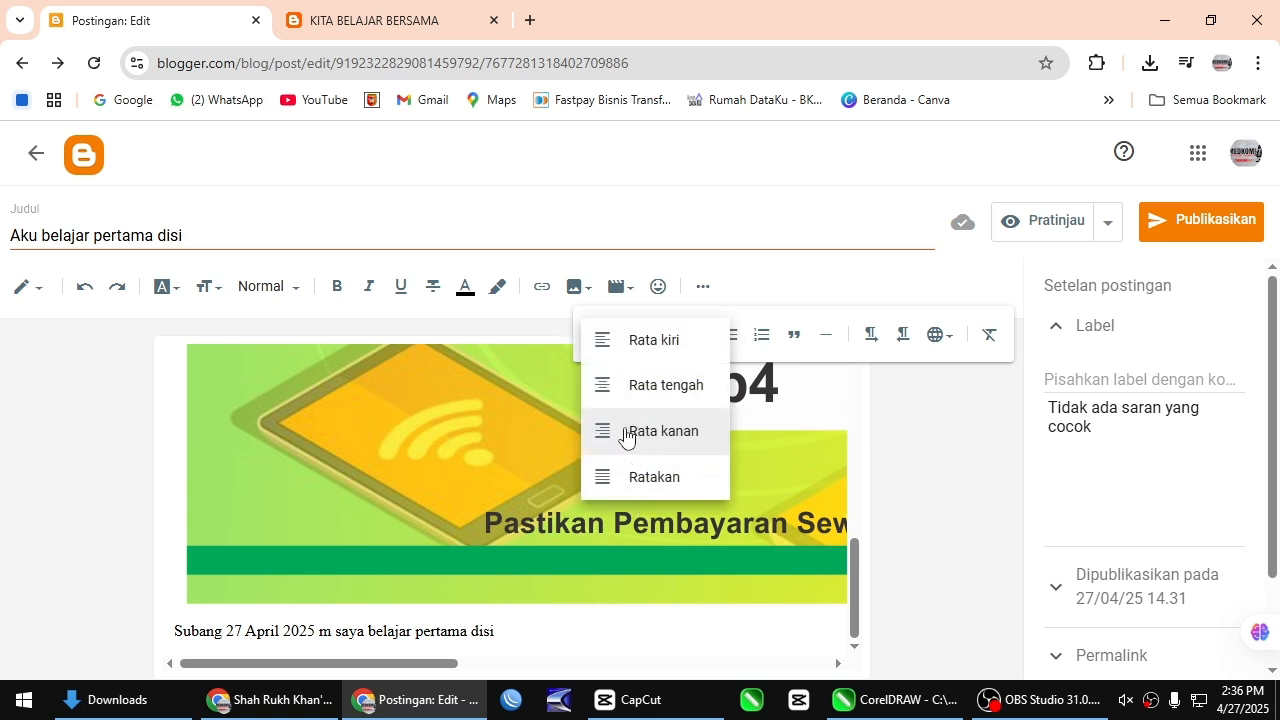
pyautogui.click(916, 422)
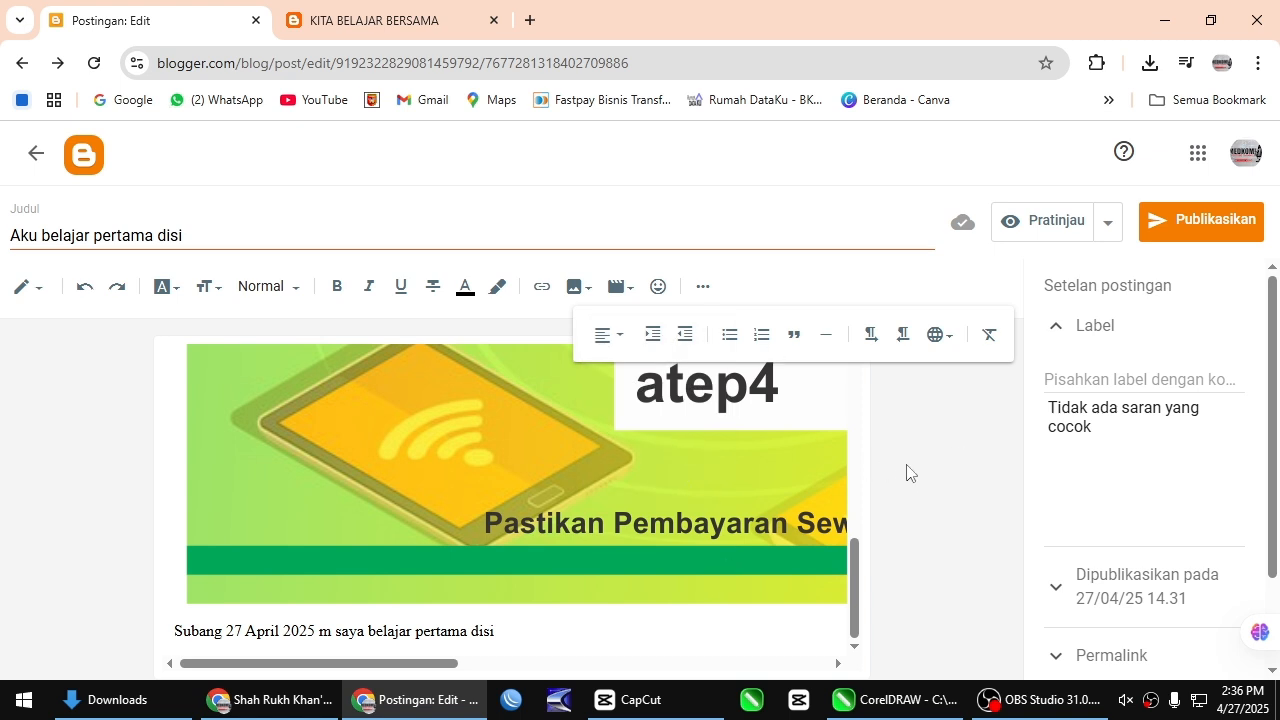
pyautogui.click(178, 500)
pyautogui.click(702, 287)
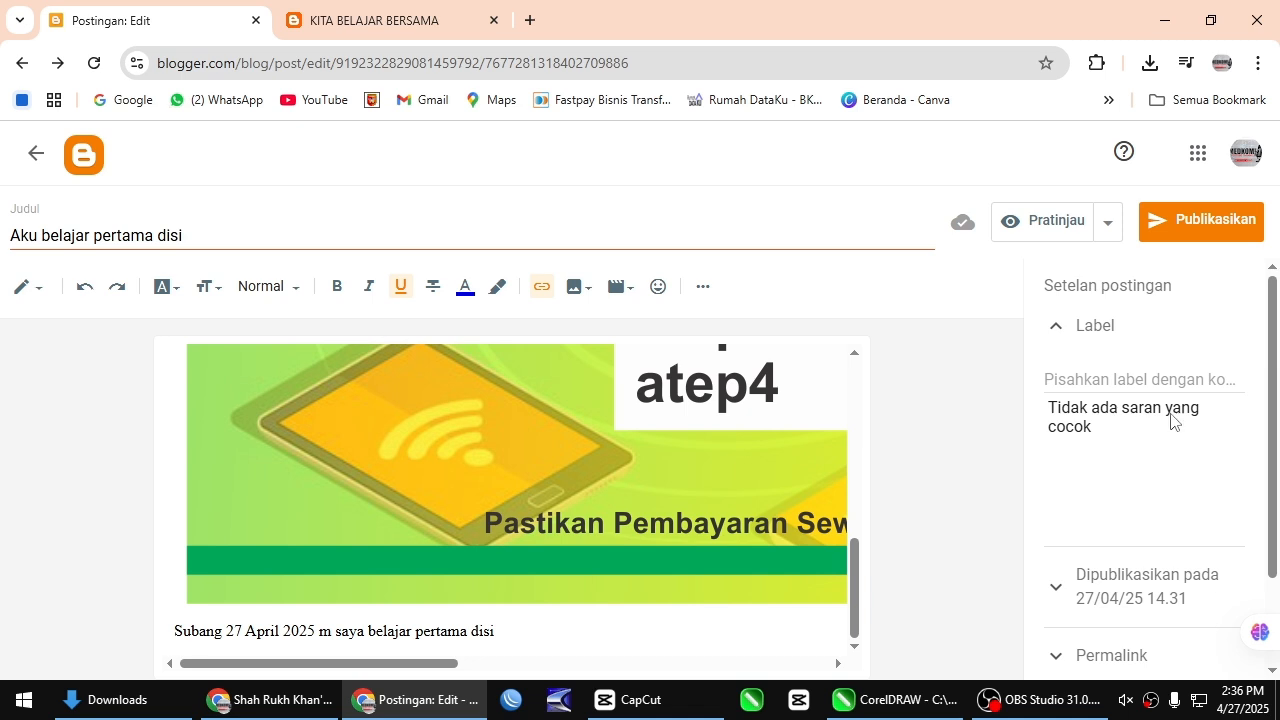
# Step: Complete the post title as "Aku belajar pertama disini" and add the label "blogger"
pyautogui.click(1071, 376)
pyautogui.click(182, 238)
pyautogui.write('ni')
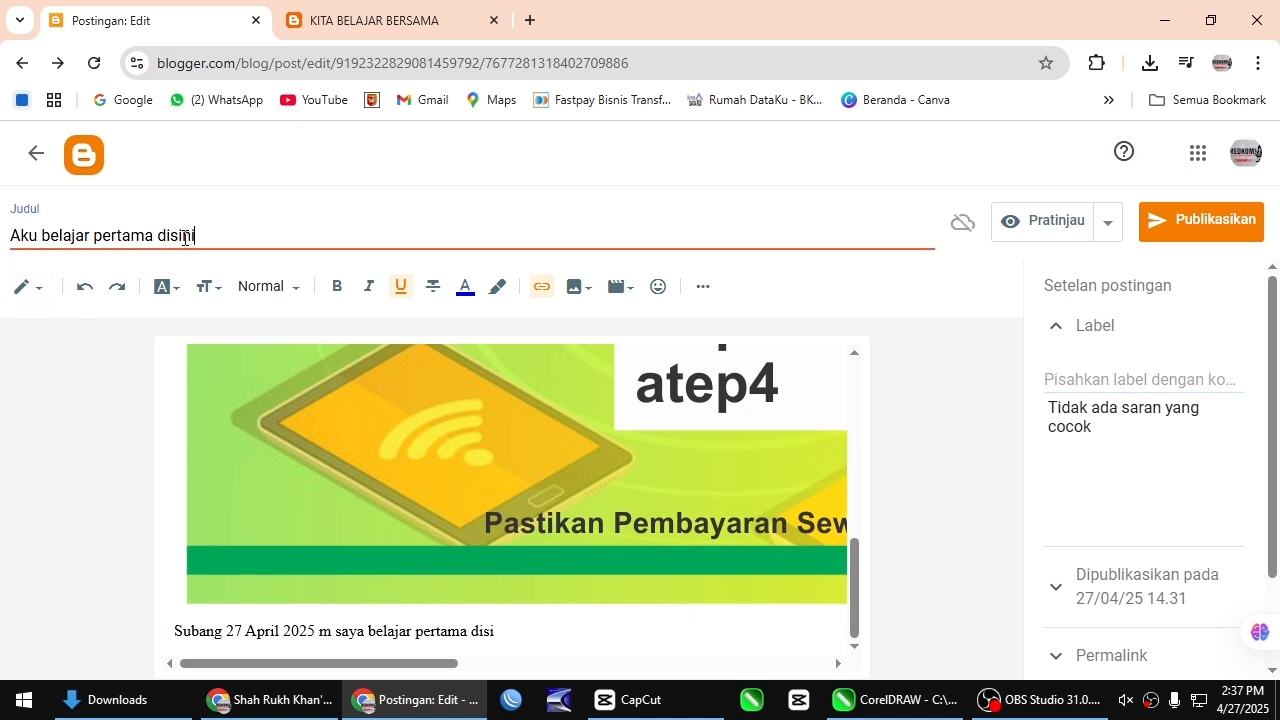
pyautogui.click(1057, 377)
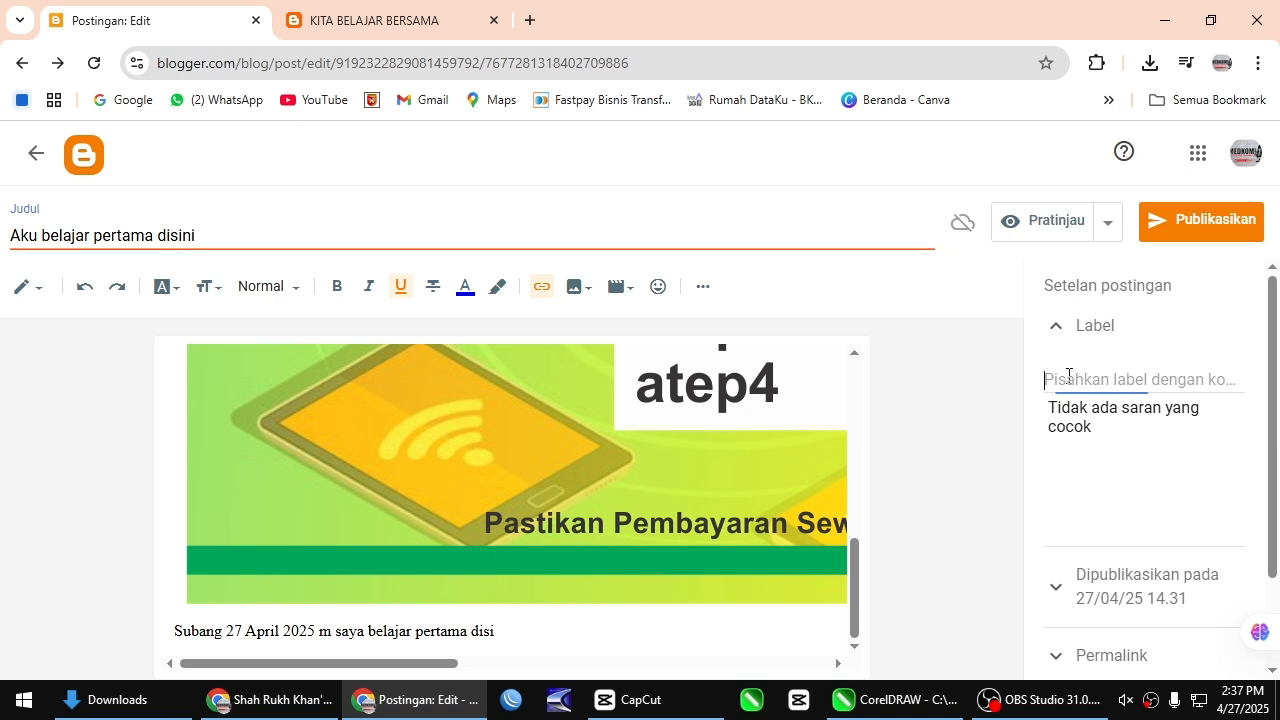
pyautogui.write('blogger')
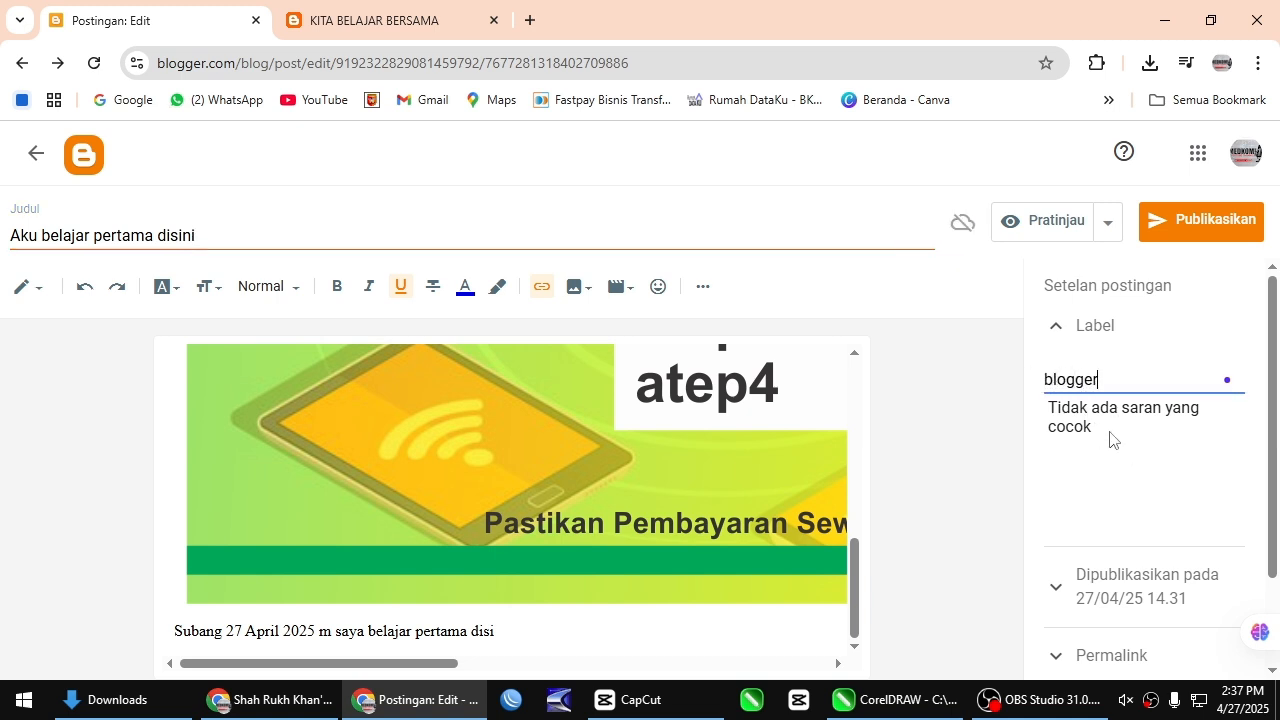
# Step: Try automatic publication timing, return to a custom date and time, and set the date to 25 Apr 2025
pyautogui.scroll(-2, 1117, 437)
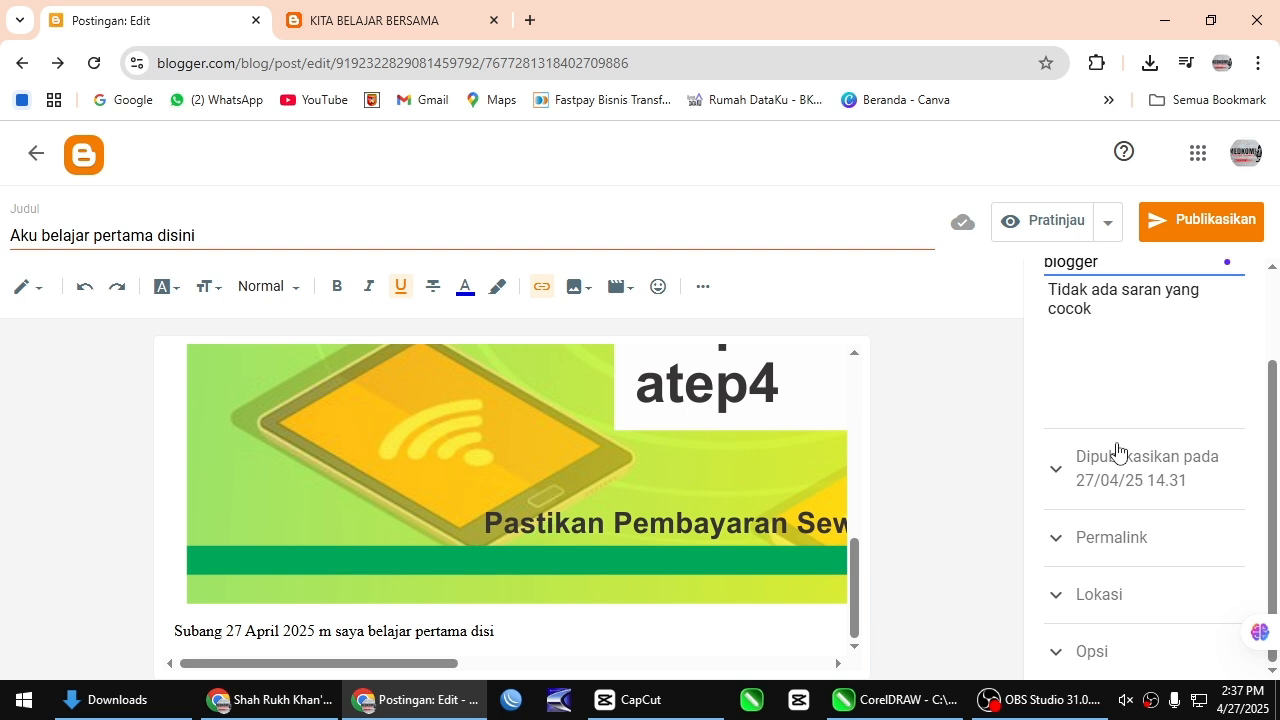
pyautogui.click(1144, 500)
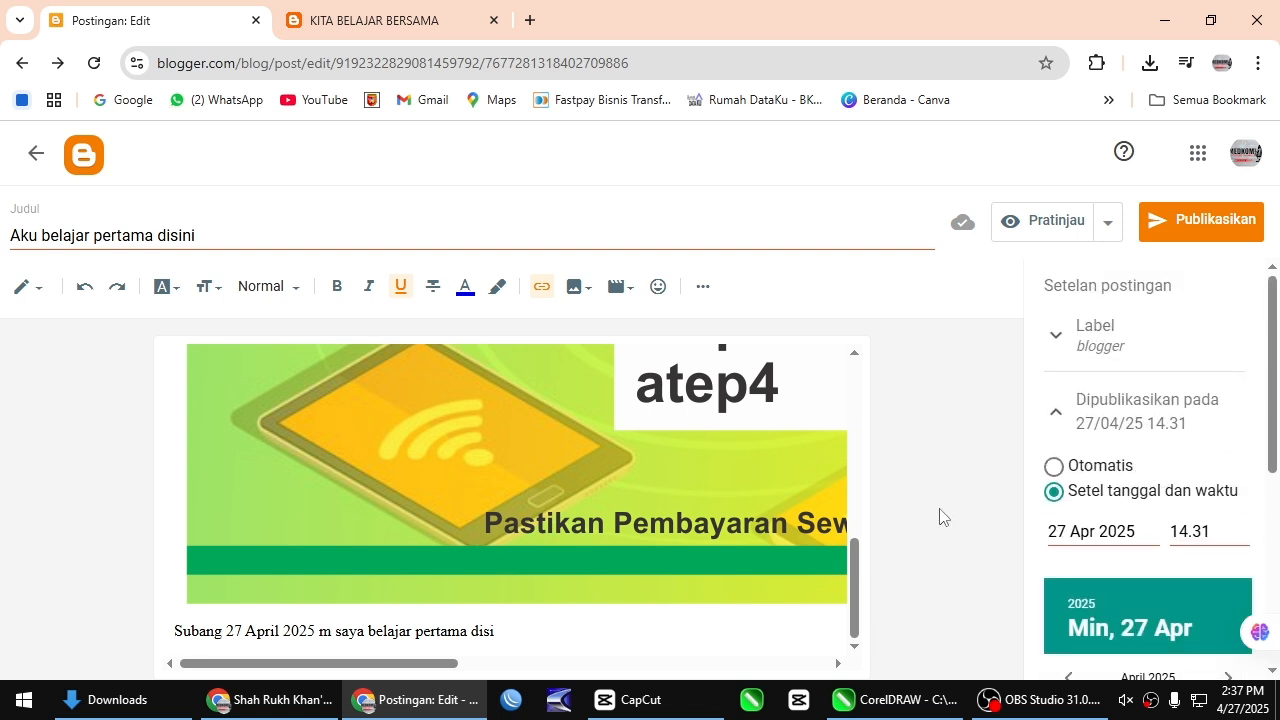
pyautogui.click(1052, 469)
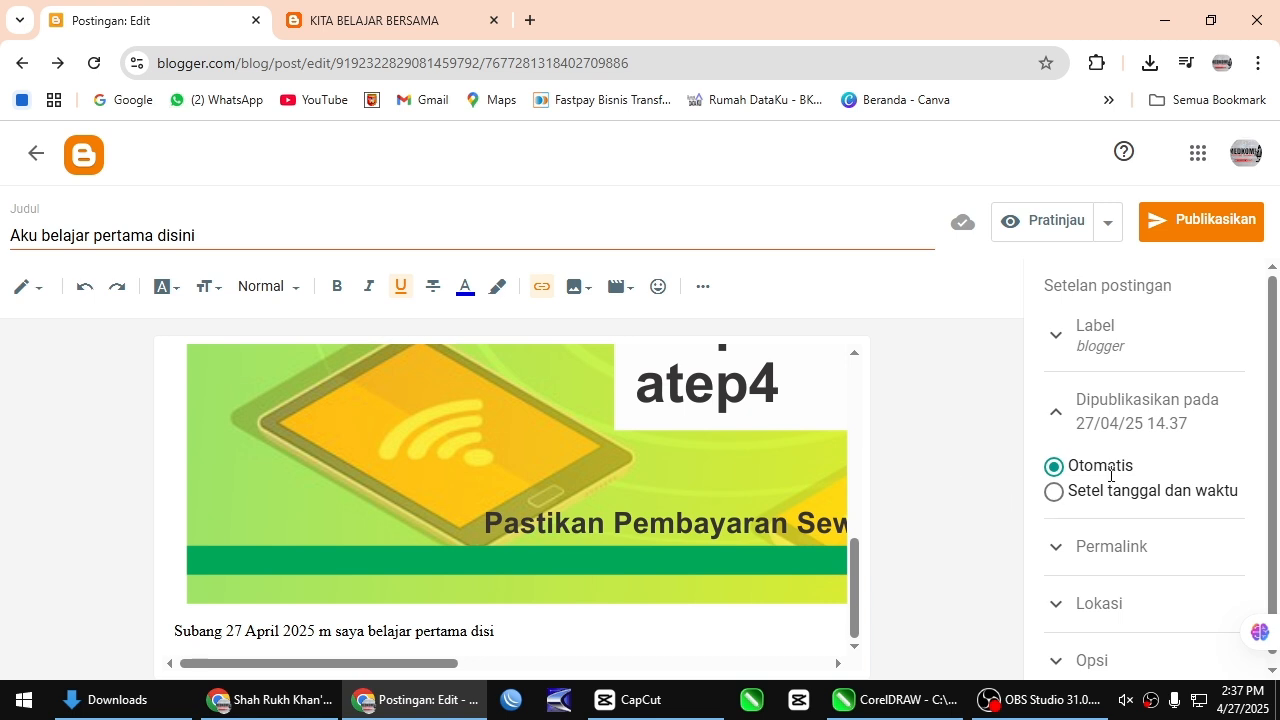
pyautogui.click(1054, 491)
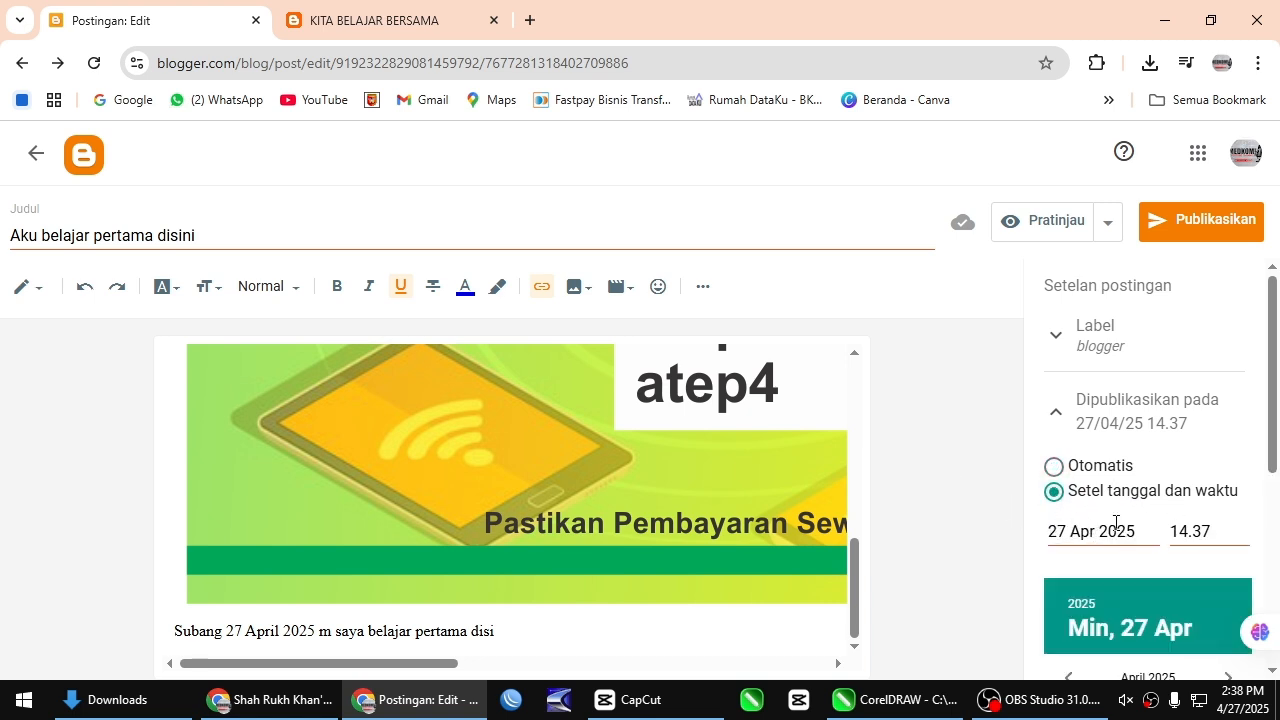
pyautogui.click(1078, 537)
pyautogui.scroll(-2, 1075, 530)
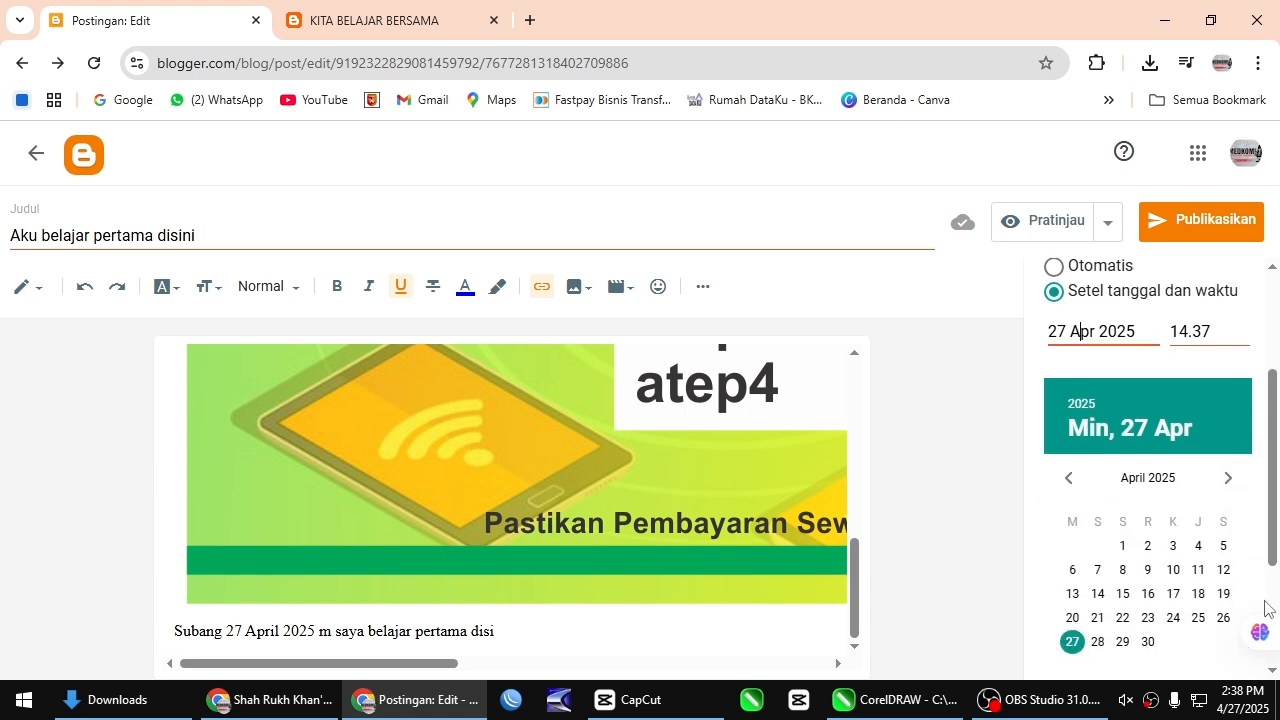
pyautogui.click(1198, 618)
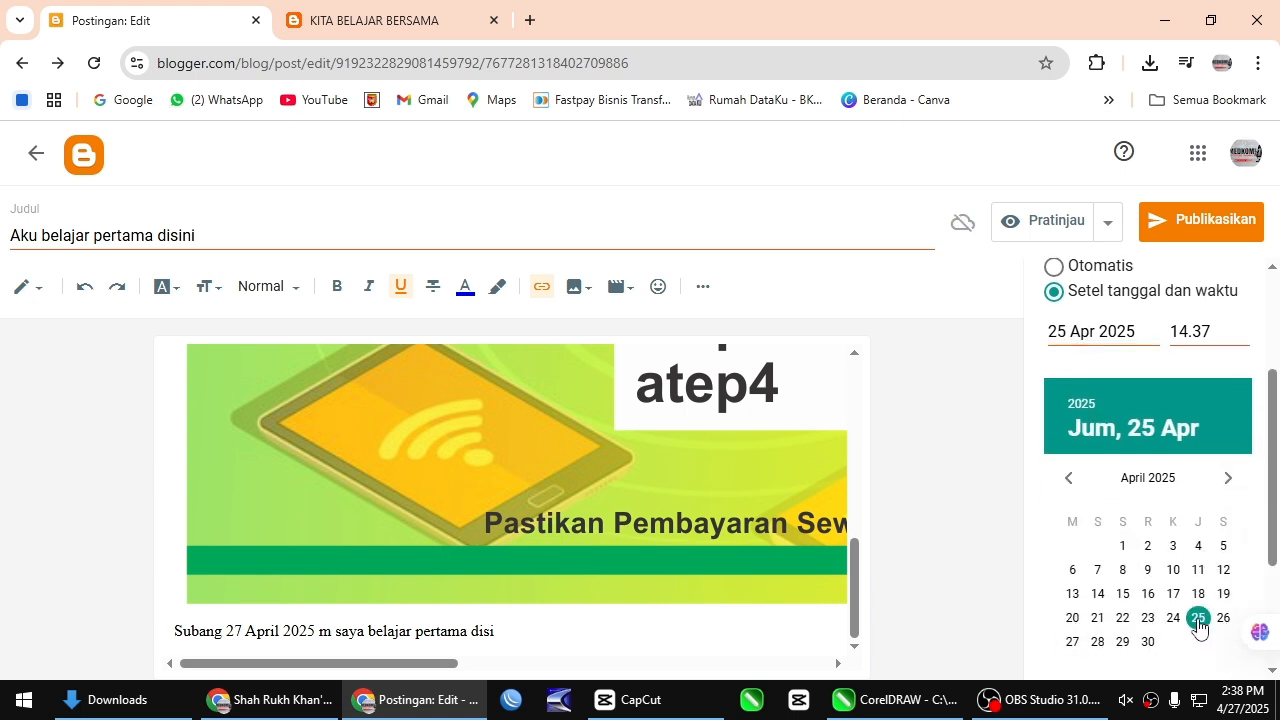
# Step: Set the publication time to 16.00 and publish the post, confirming the changed publication time
pyautogui.click(1212, 333)
pyautogui.scroll(-3, 1200, 490)
pyautogui.scroll(-6, 1199, 491)
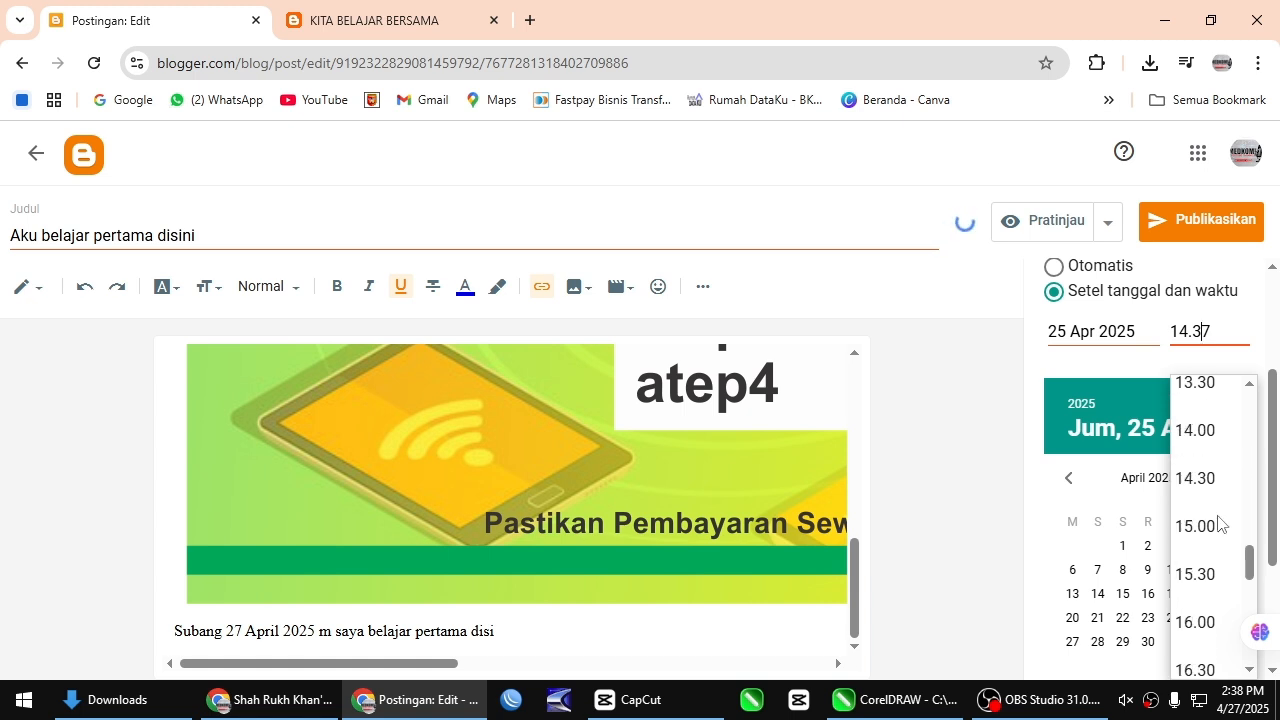
pyautogui.click(1201, 443)
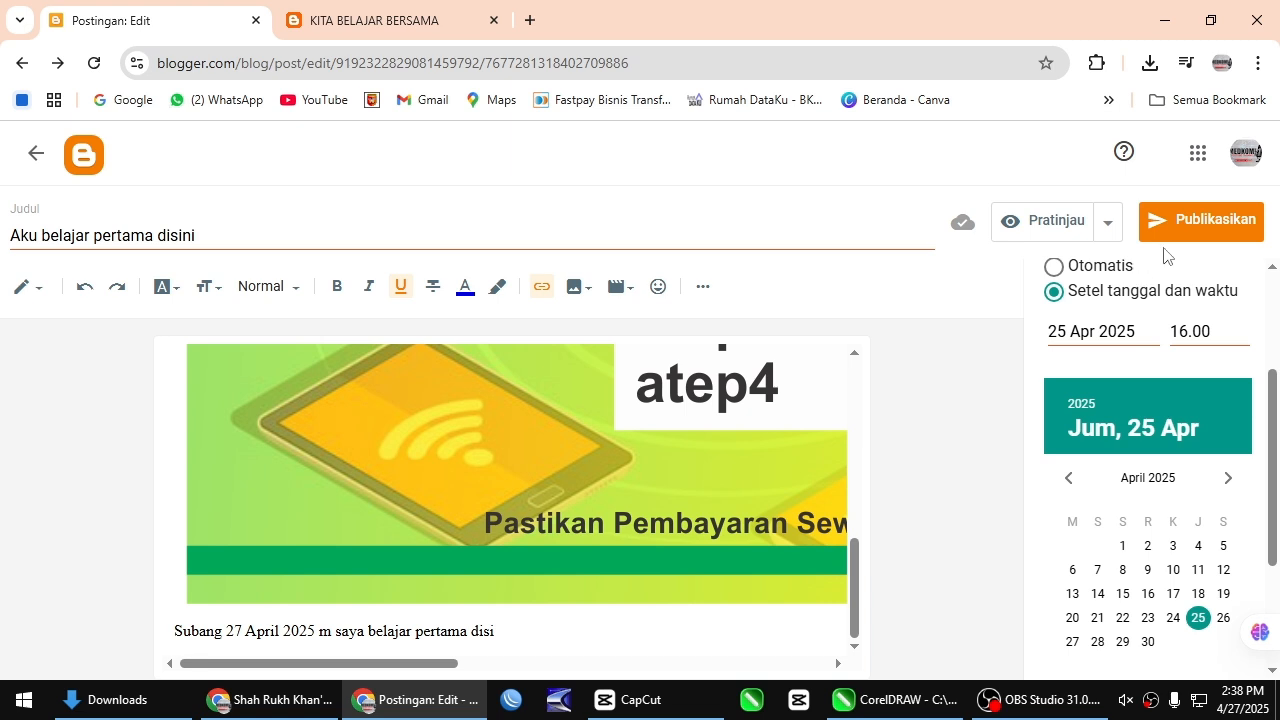
pyautogui.click(1204, 222)
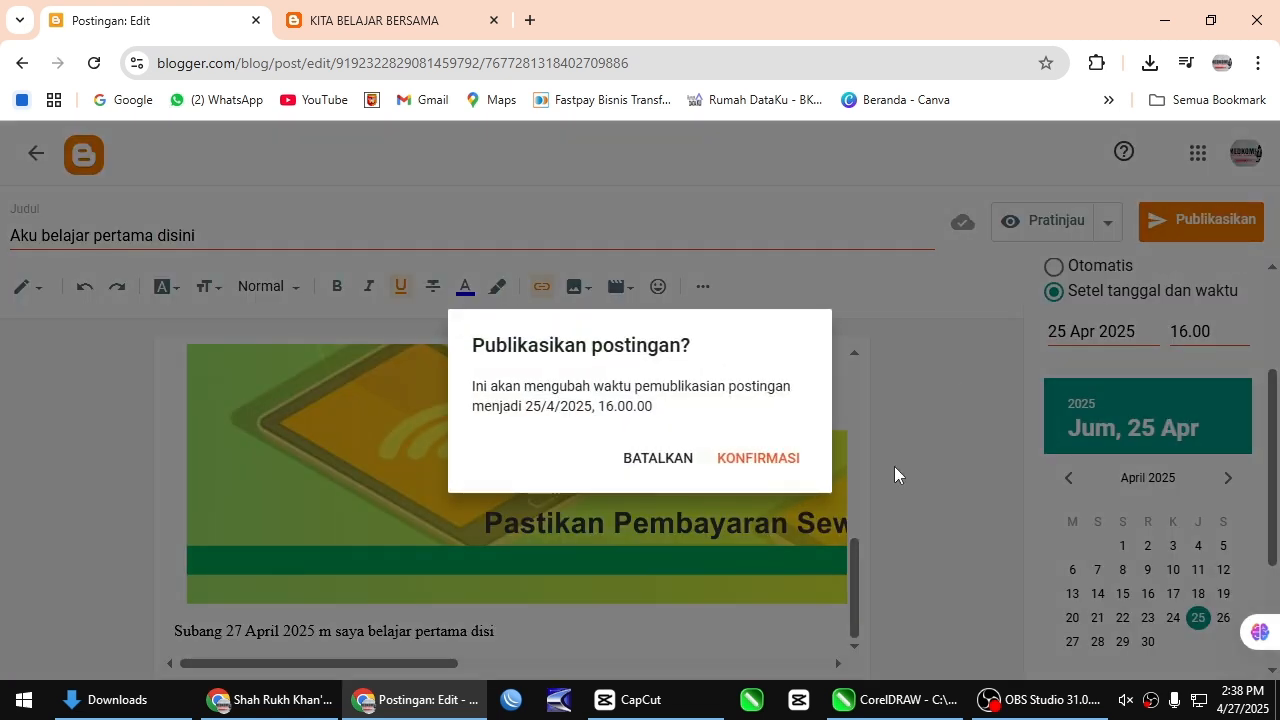
pyautogui.click(748, 465)
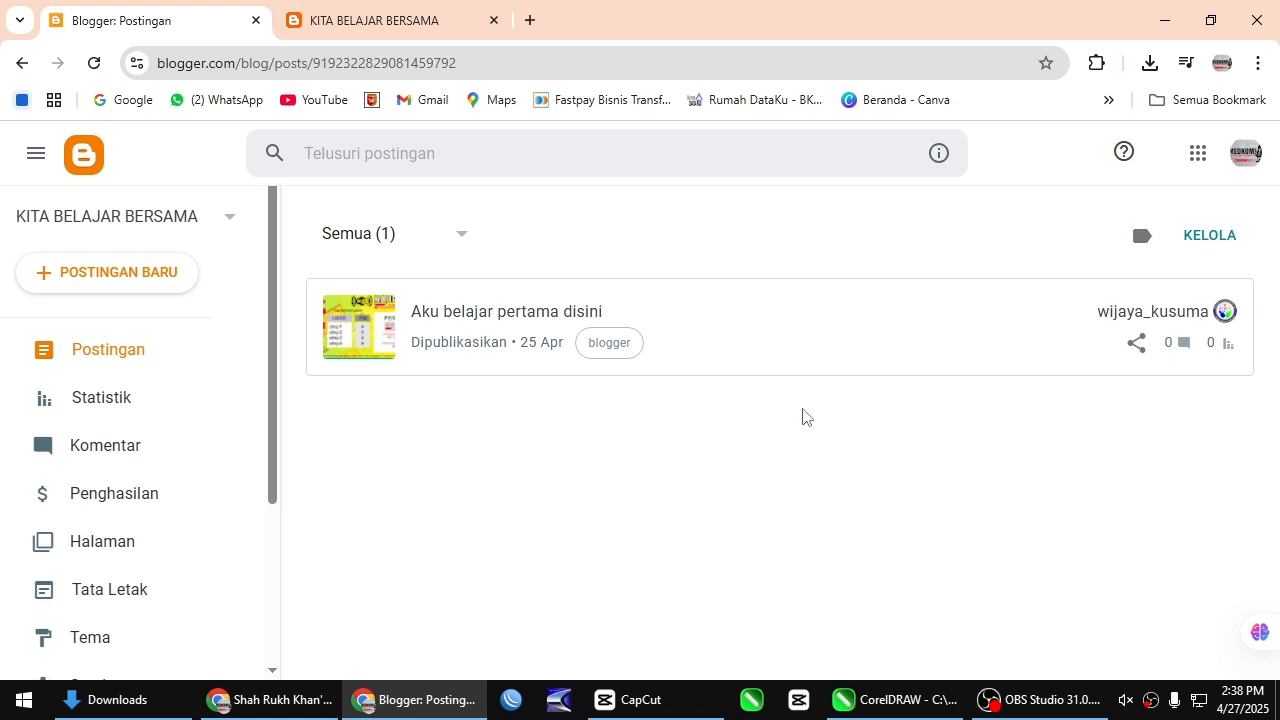
# Step: Open the live blog, close its older browser tab and look over the published post from start to end
pyautogui.click(273, 558)
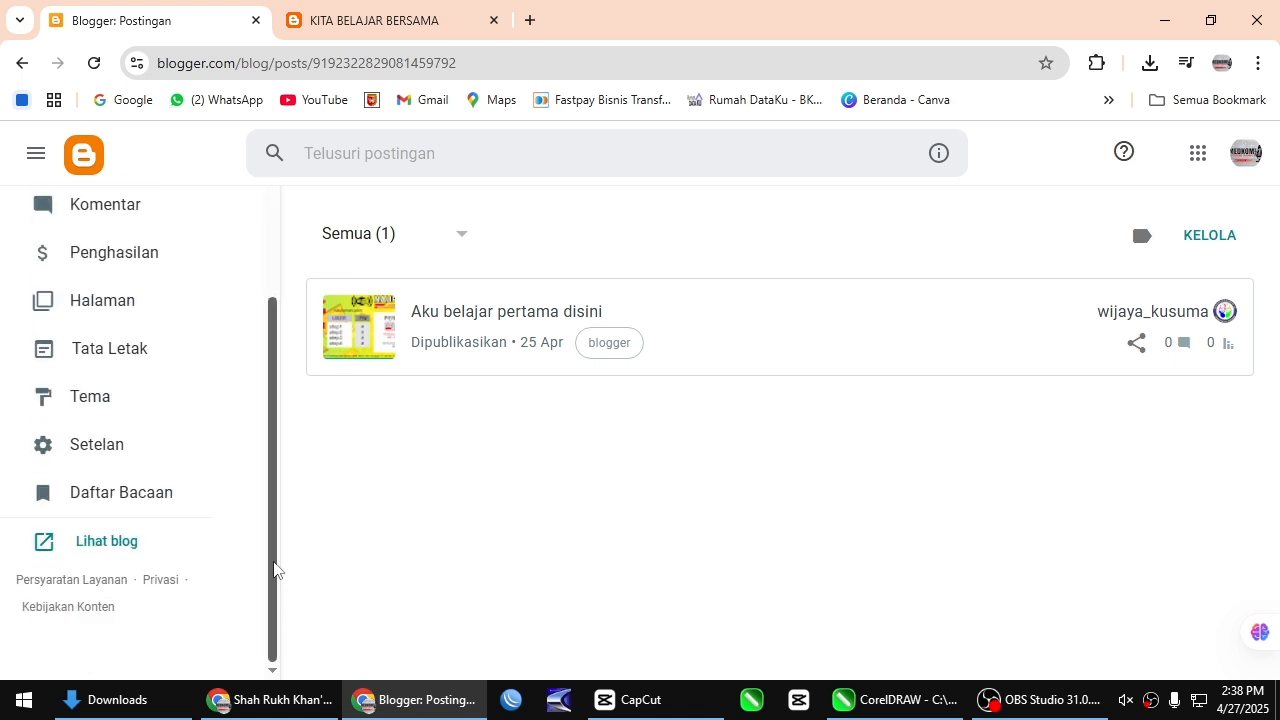
pyautogui.click(117, 553)
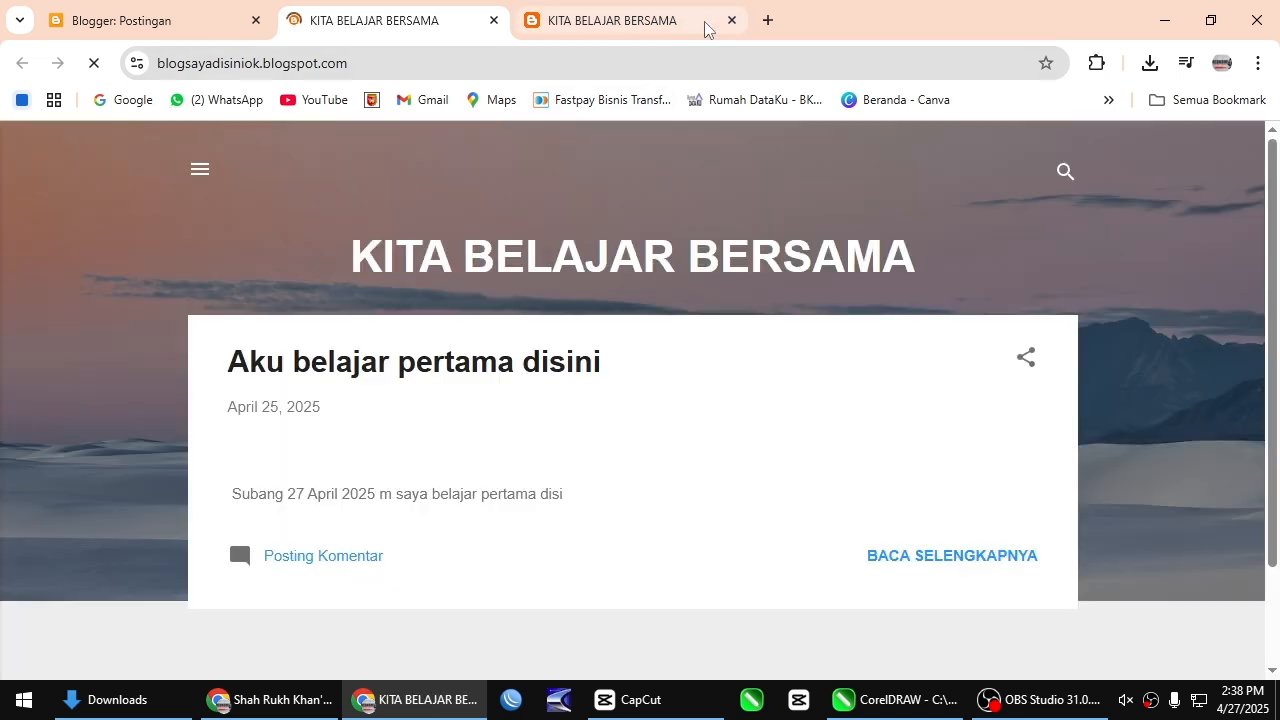
pyautogui.click(731, 20)
pyautogui.scroll(-1, 600, 411)
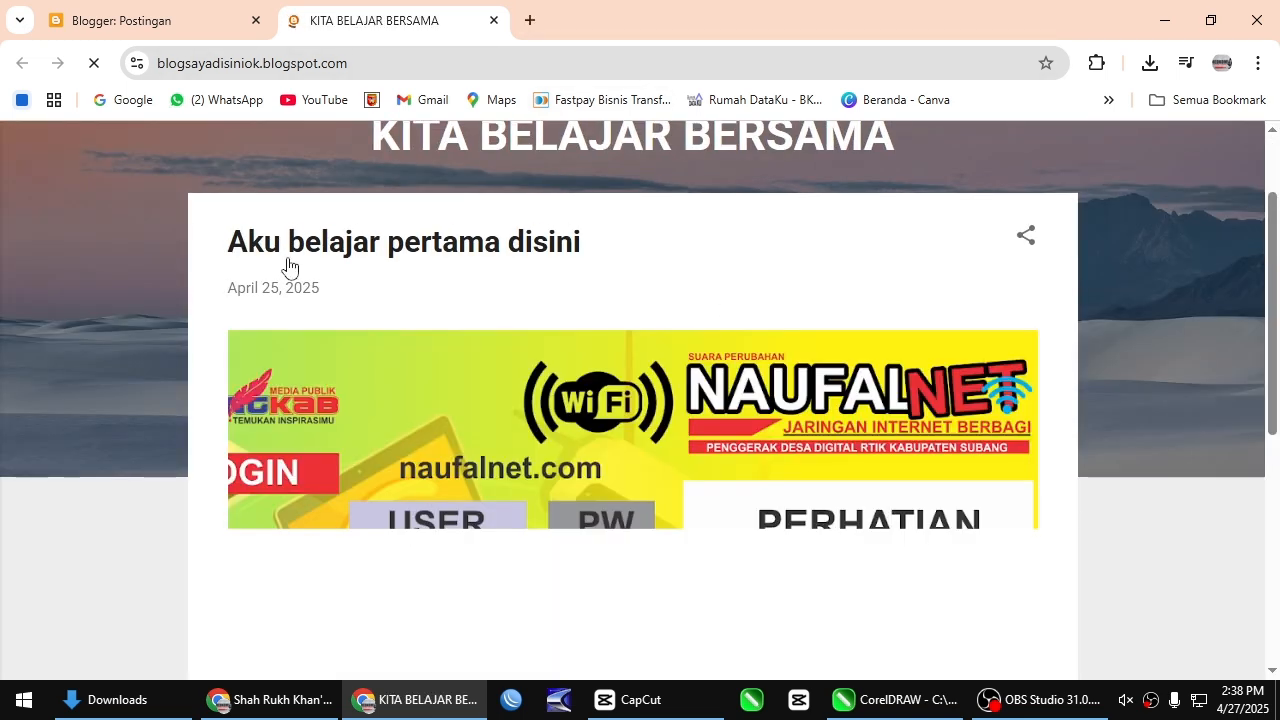
pyautogui.scroll(-2, 500, 382)
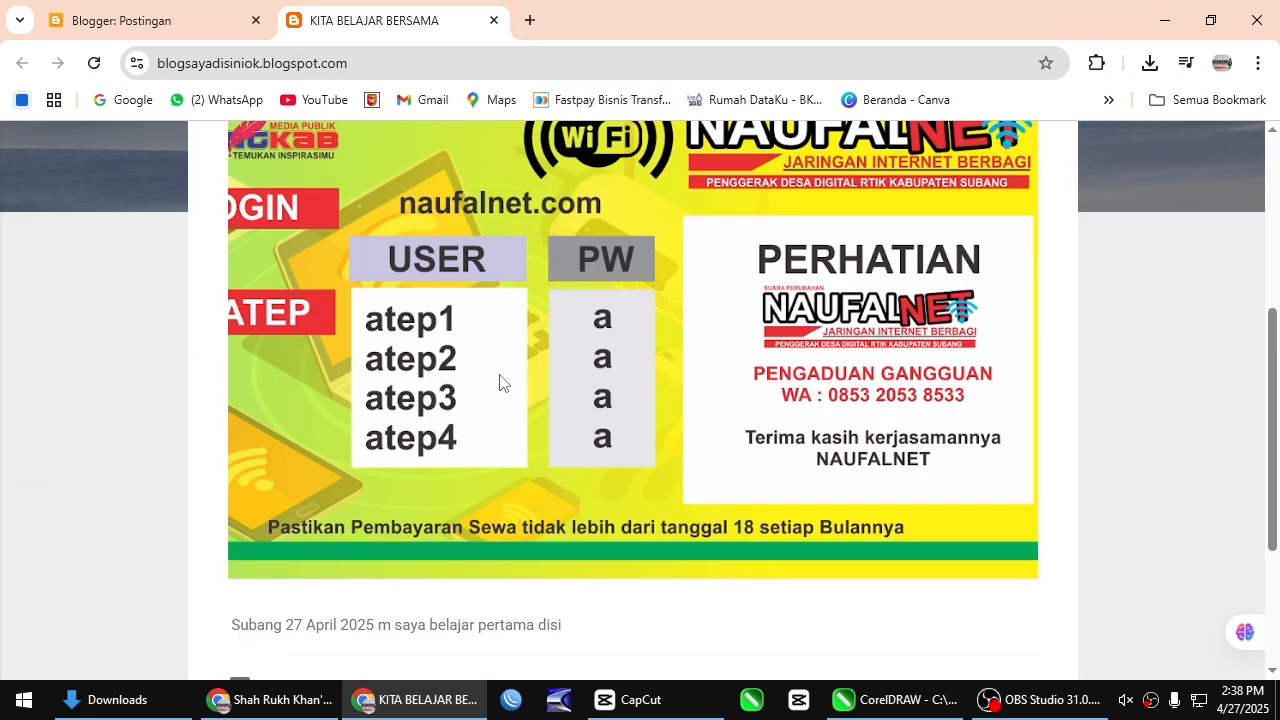
pyautogui.scroll(-2, 834, 309)
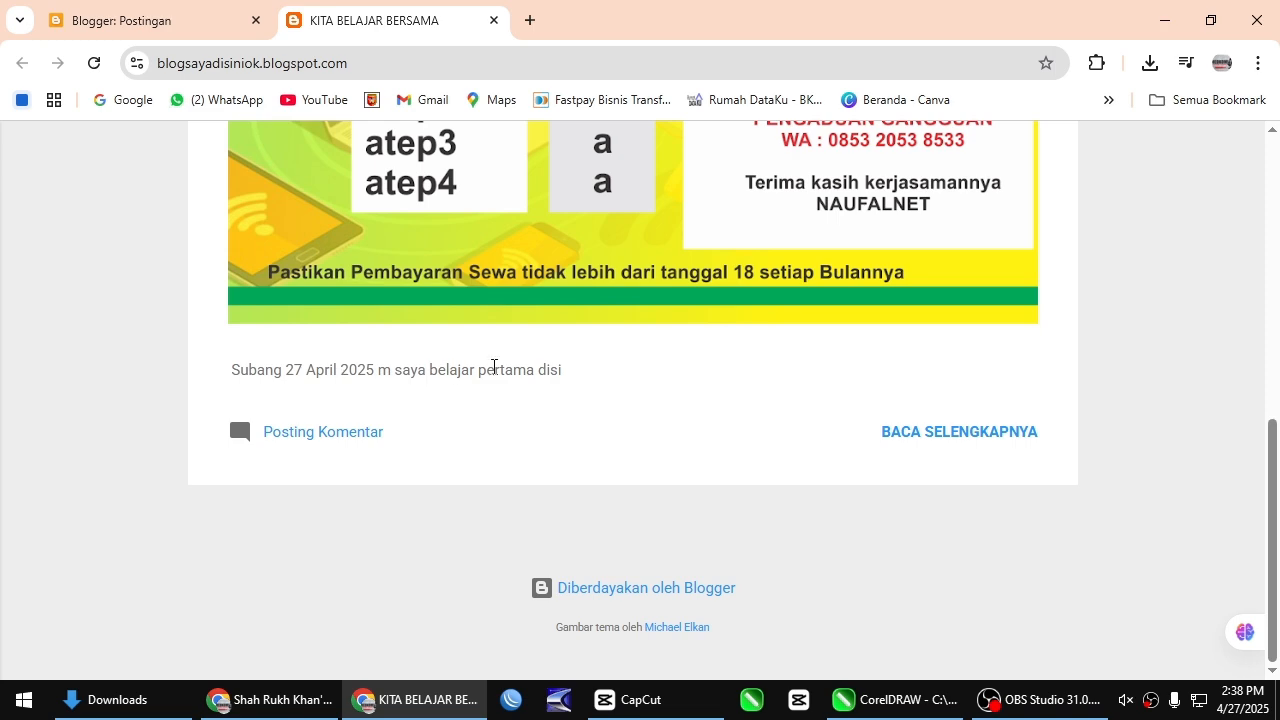
pyautogui.moveTo(1274, 462); pyautogui.dragTo(1274, 182)
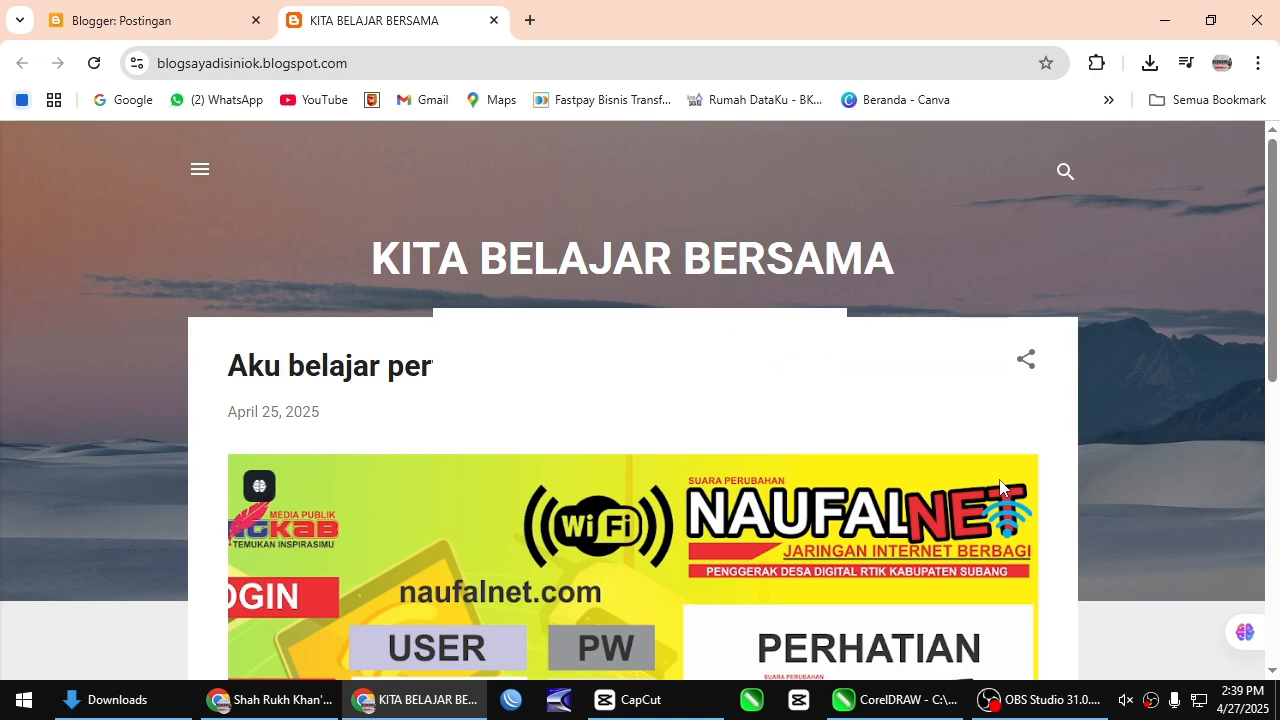
pyautogui.click(1040, 699)
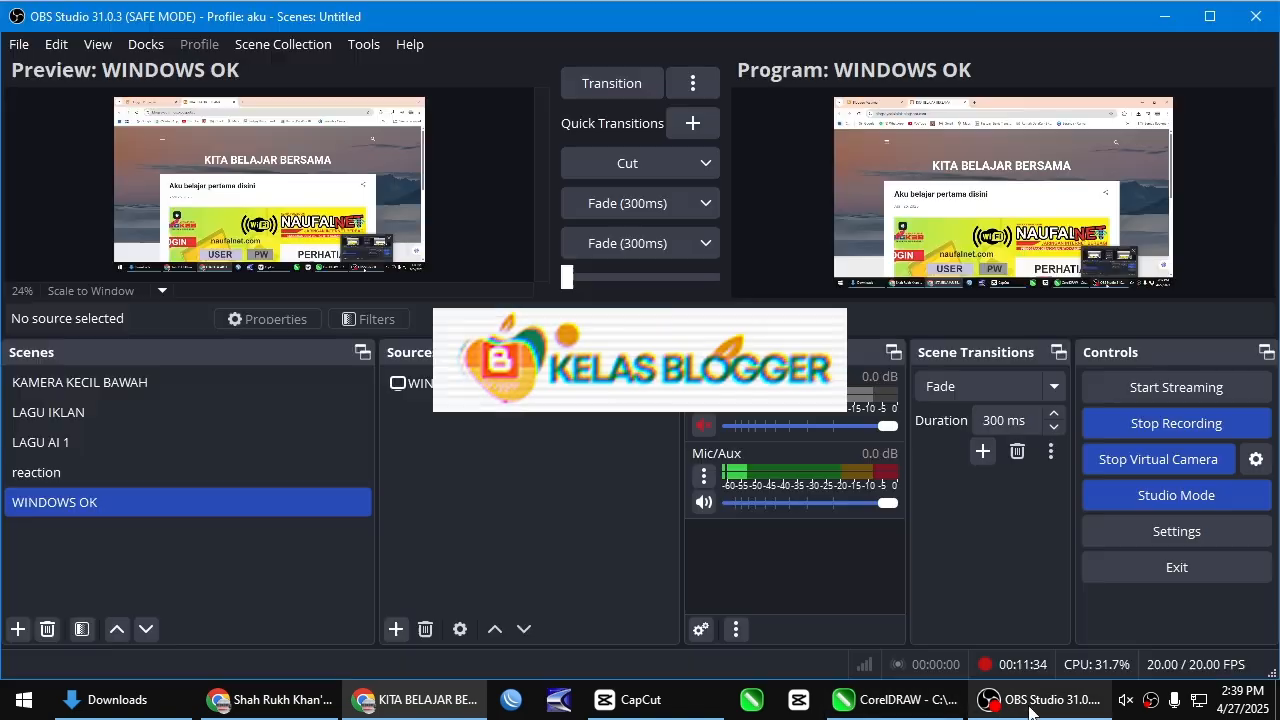